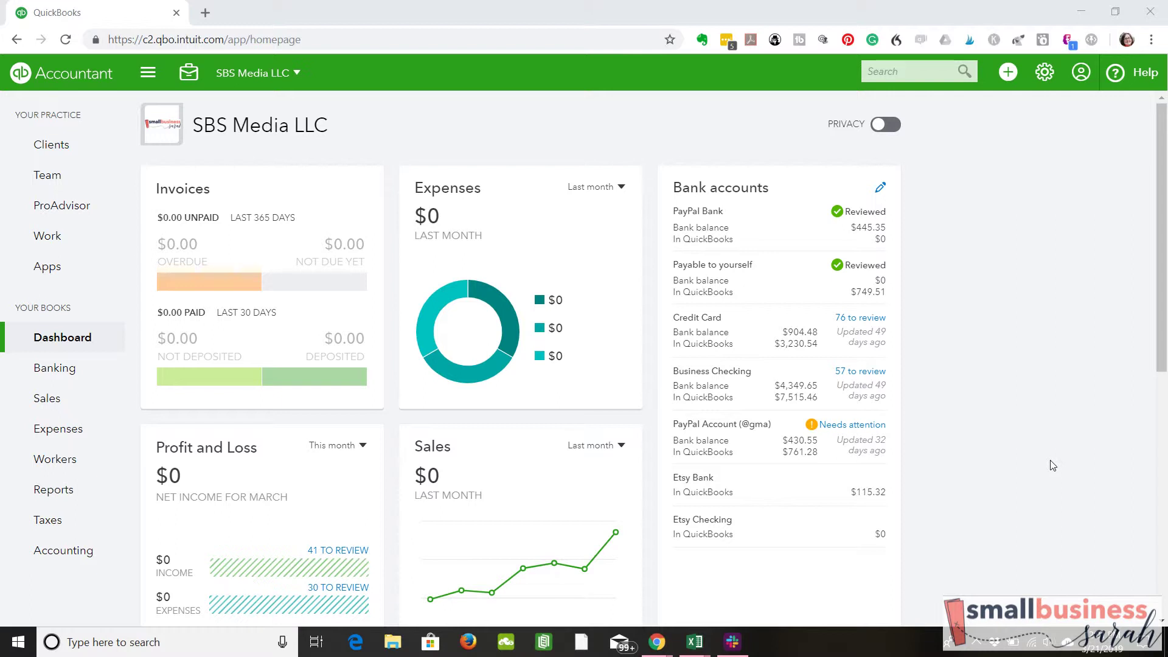
Step: Undo the 11/30/2018 Amazon $15.38 Credit Card charge so it returns to For Review
click(88, 380)
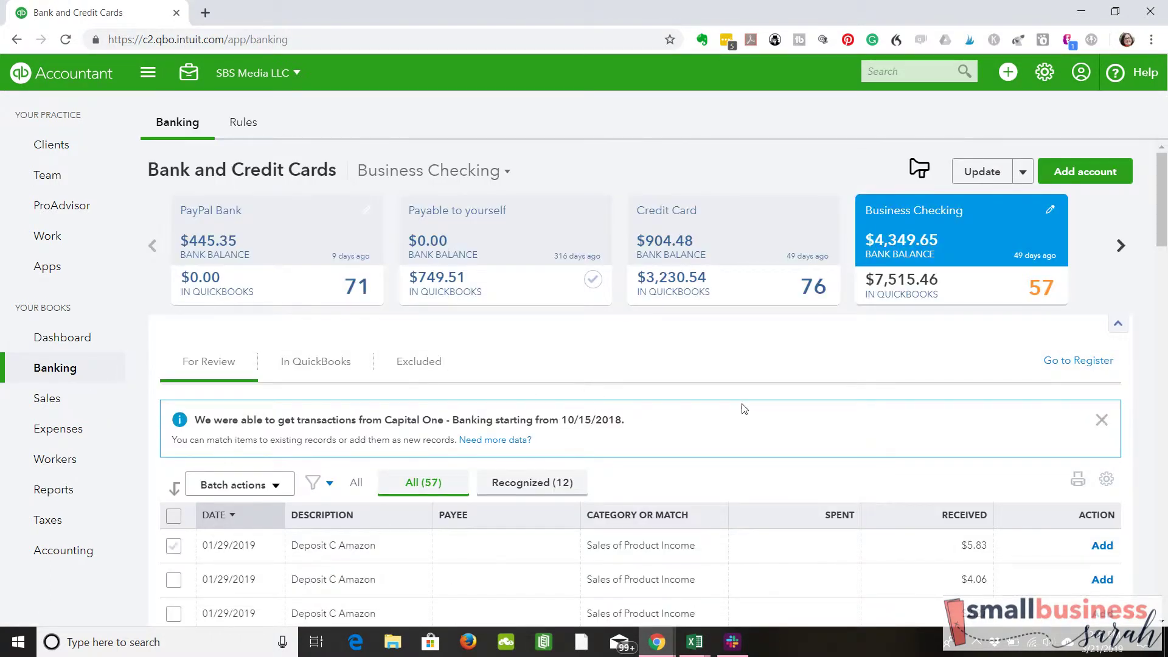
click(729, 238)
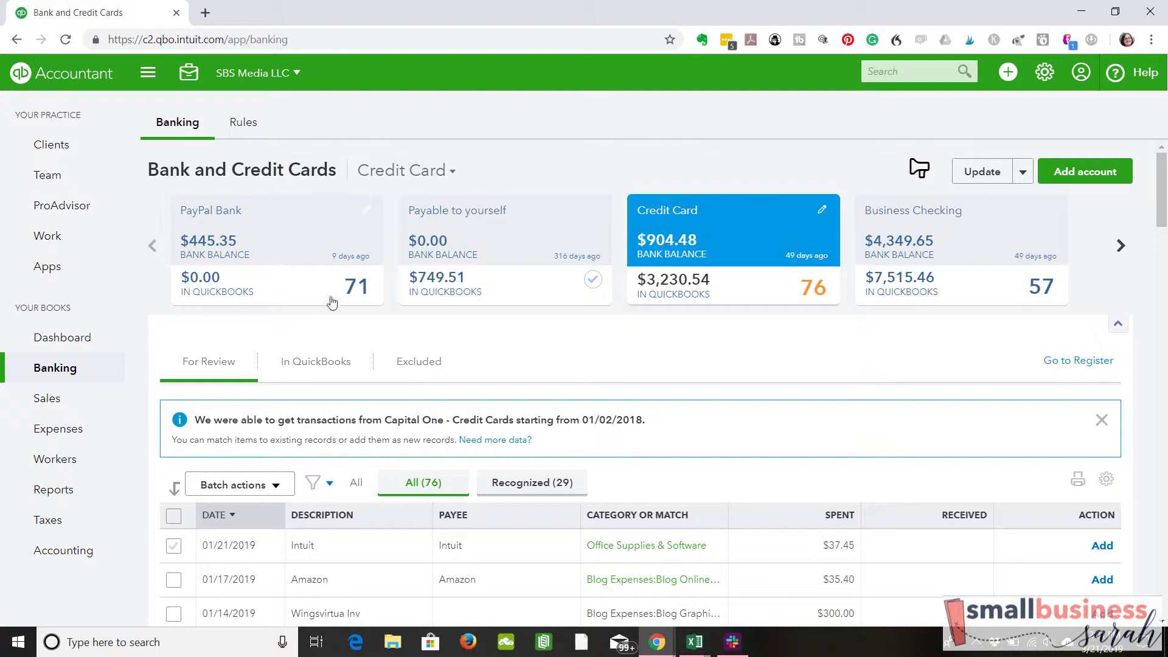
click(319, 365)
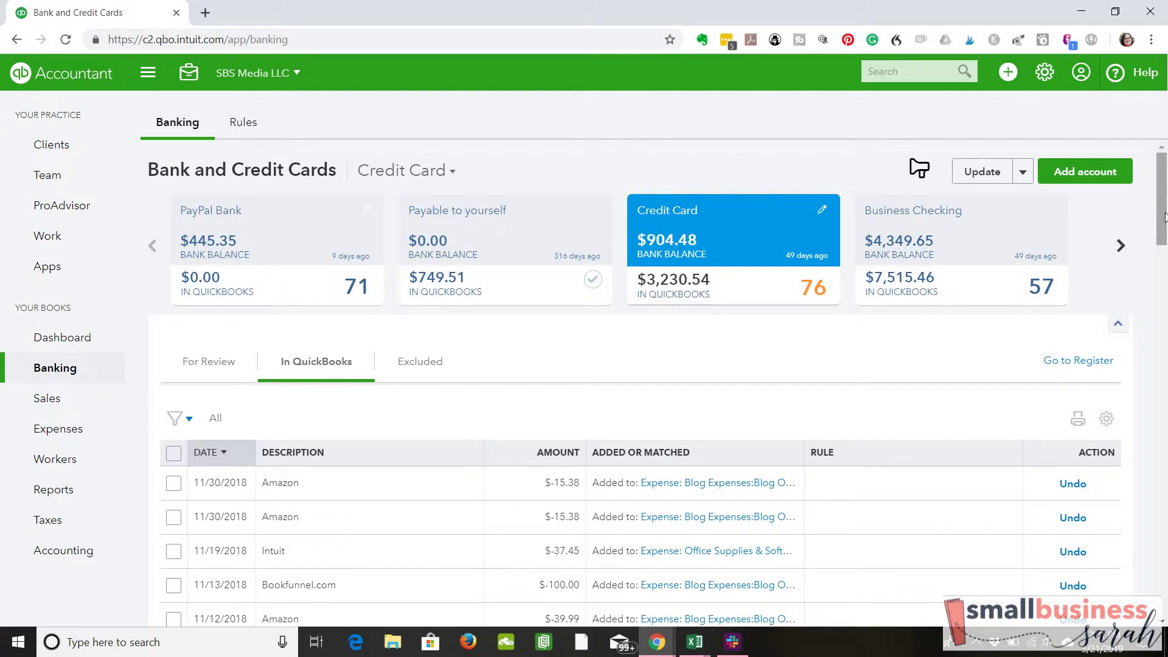
scroll(1165, 249, down, 3)
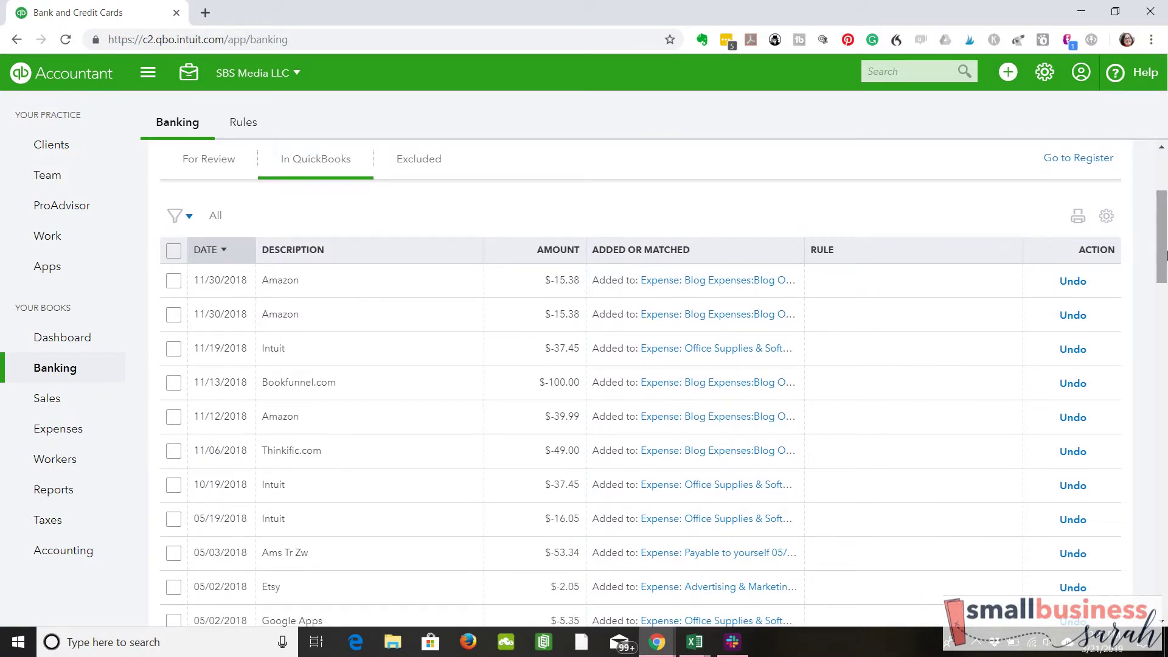
click(1071, 283)
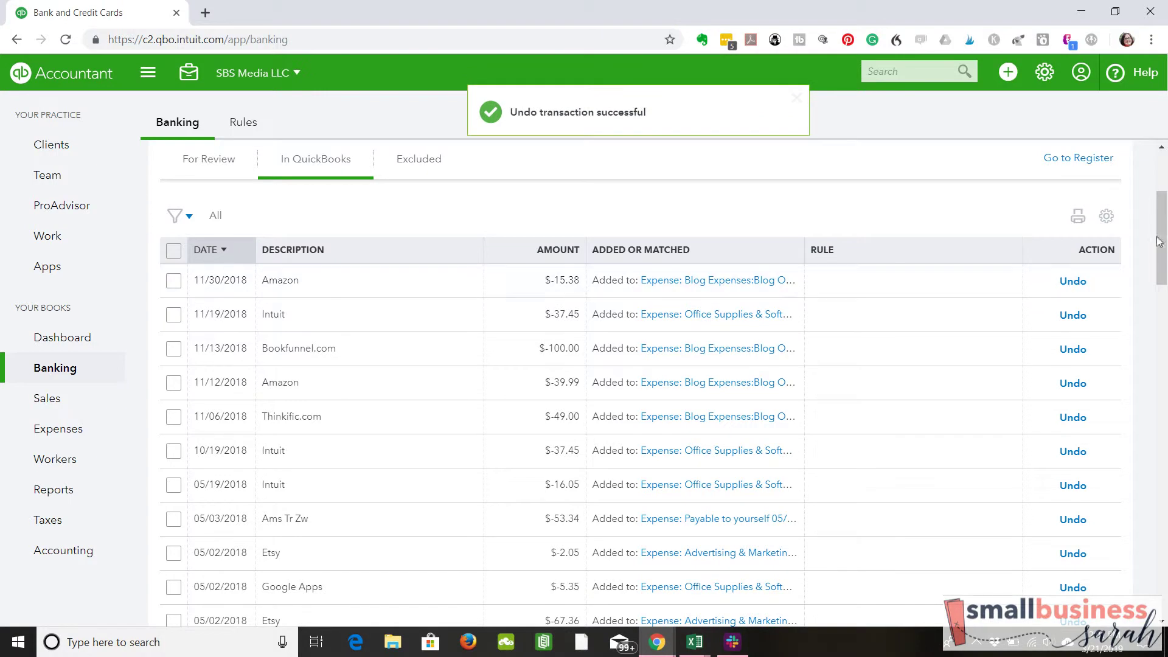
scroll(1162, 271, up, 3)
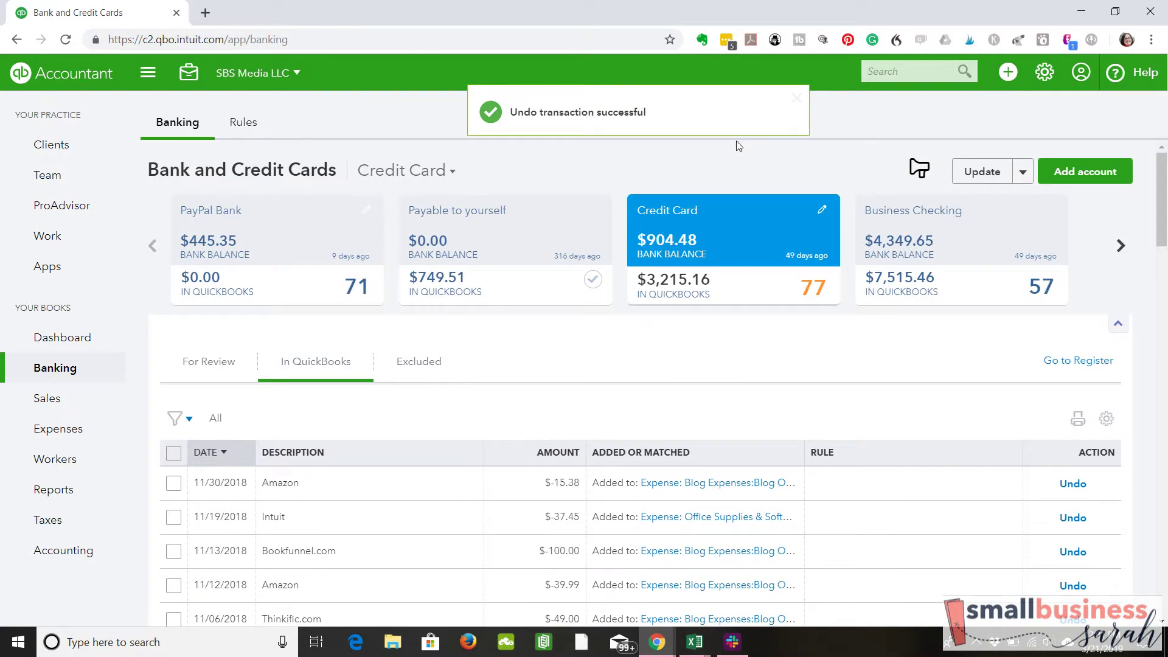
click(208, 368)
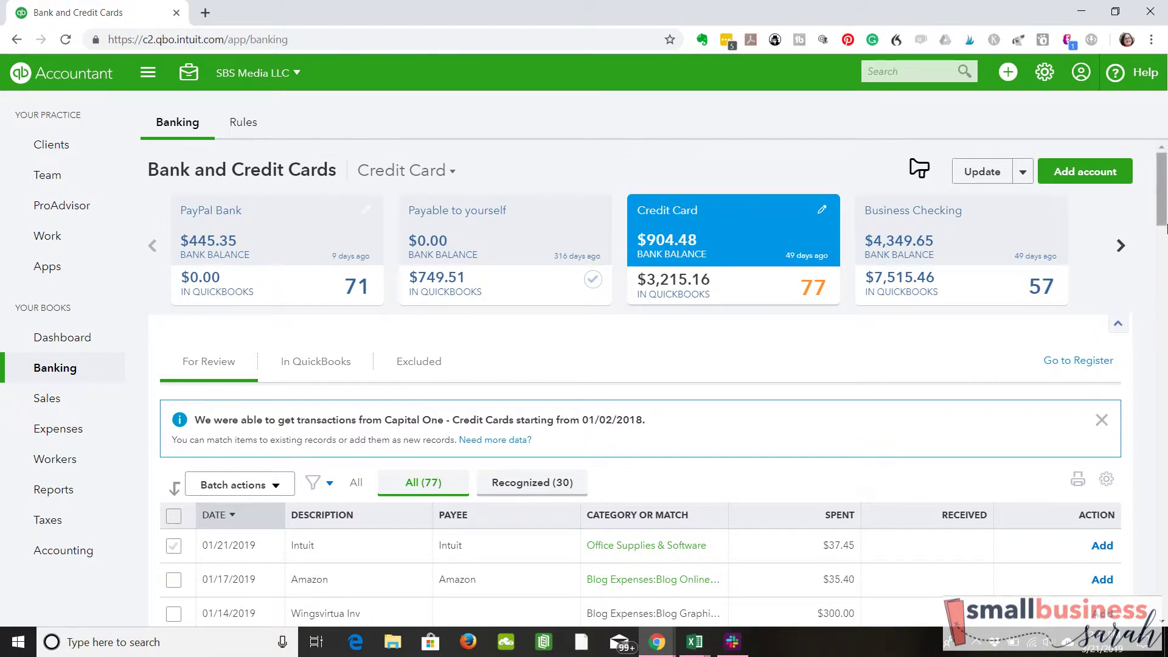
Step: Add the 01/21/2019 Intuit $37.45 charge, then undo it back to For Review
scroll(1164, 183, down, 2)
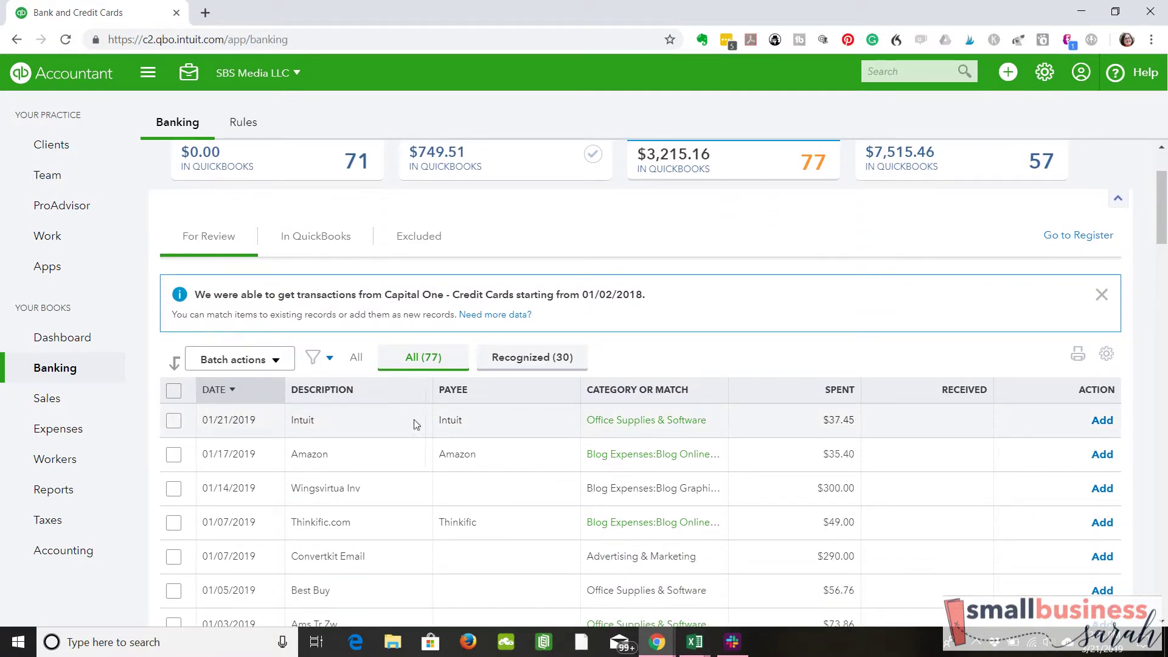
click(1102, 422)
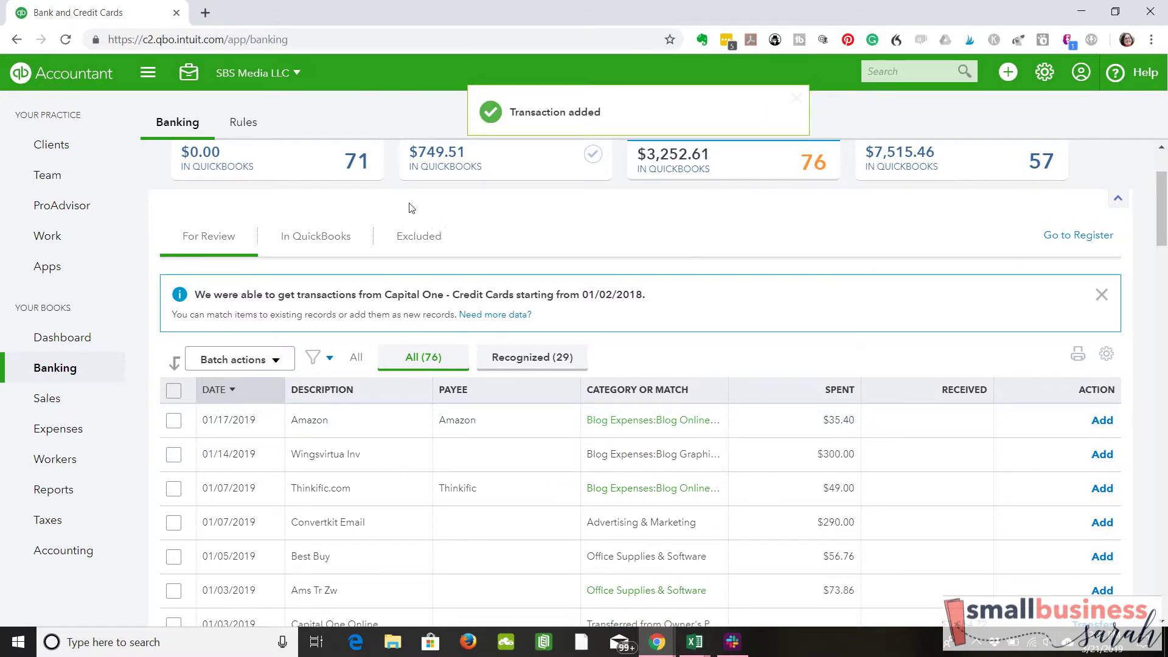
click(319, 236)
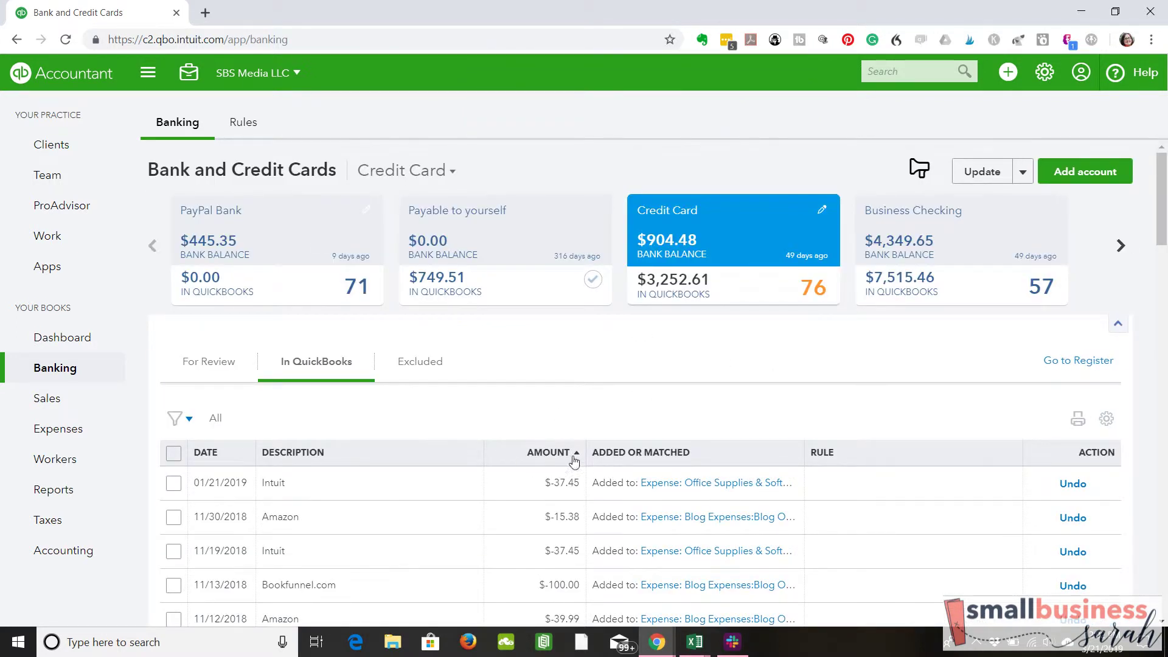
click(1072, 484)
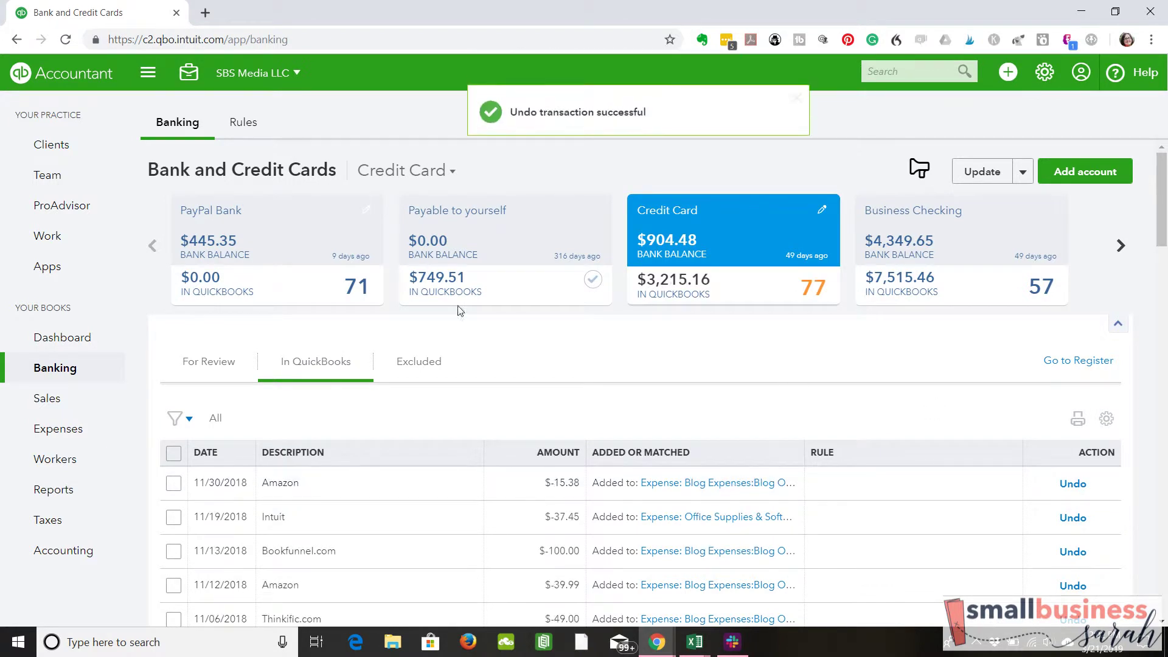
click(198, 368)
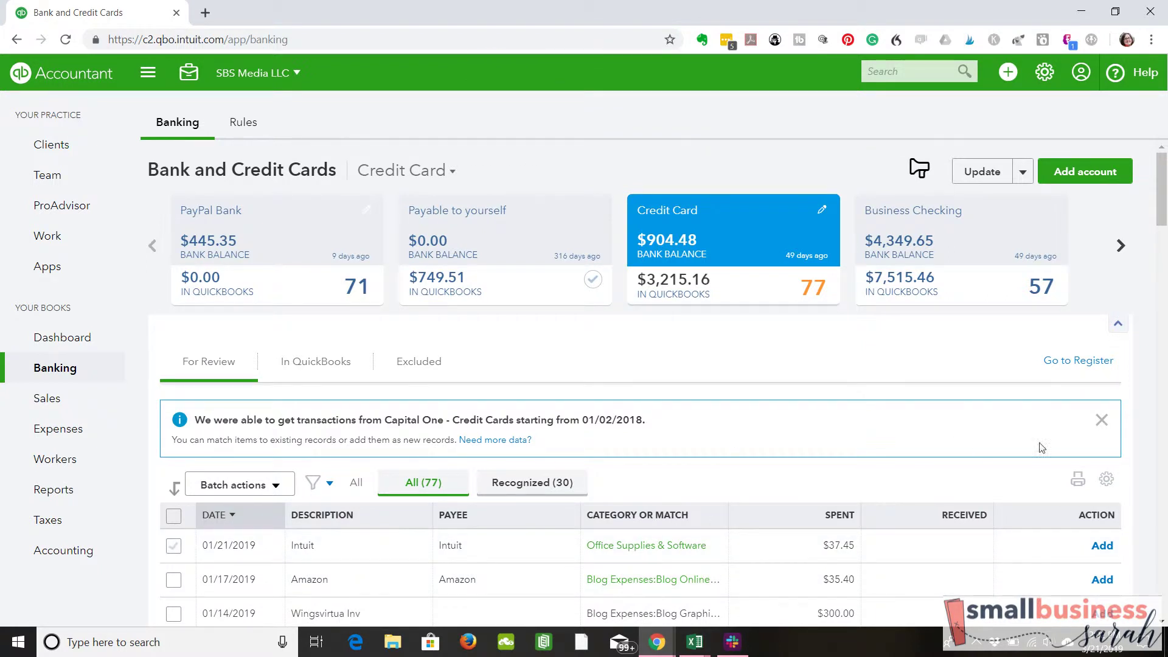
Step: Add the Intuit $37.45 charge and change its expense category to Online, Tools, and Subscriptions
click(1102, 545)
click(292, 364)
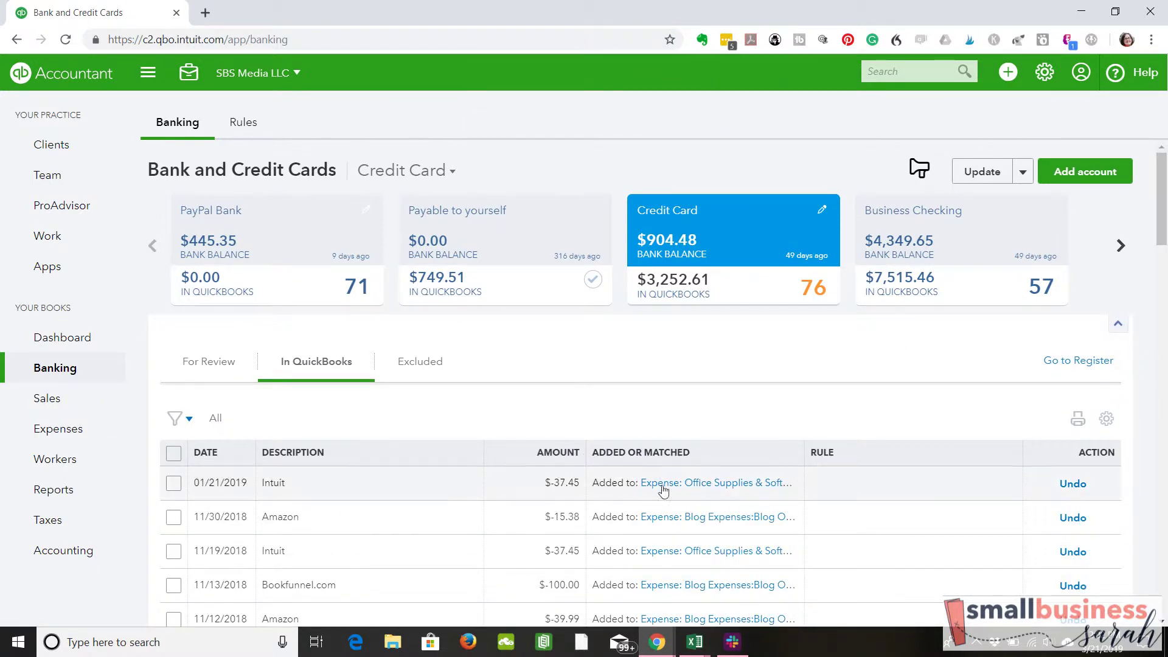
click(701, 484)
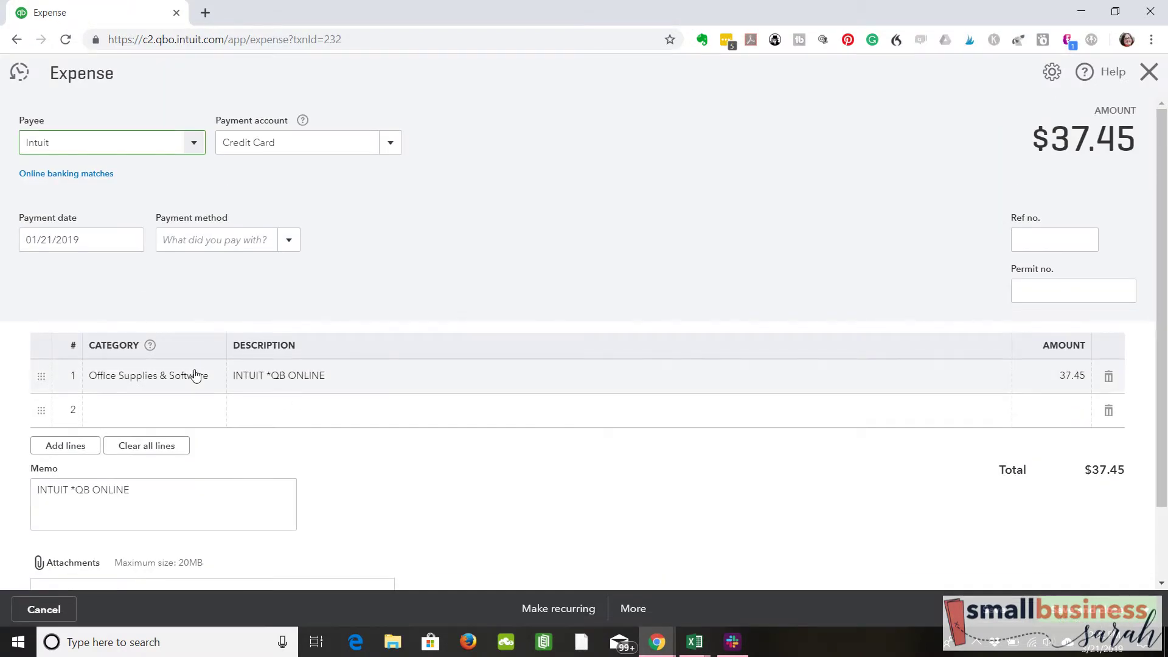
click(215, 381)
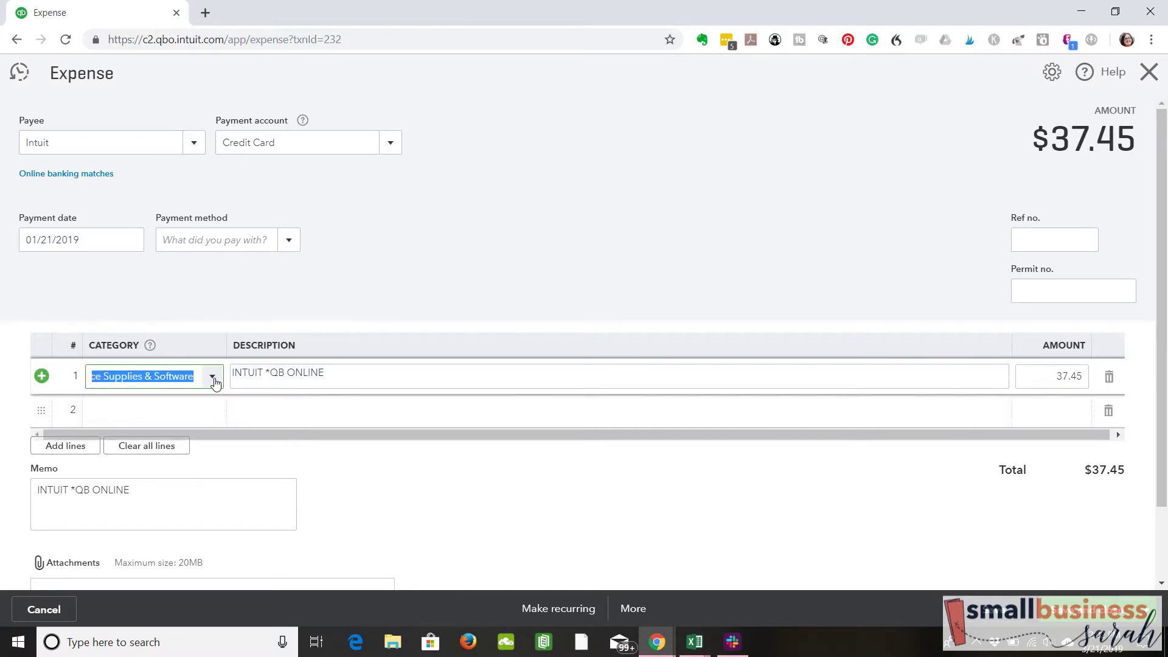
click(213, 377)
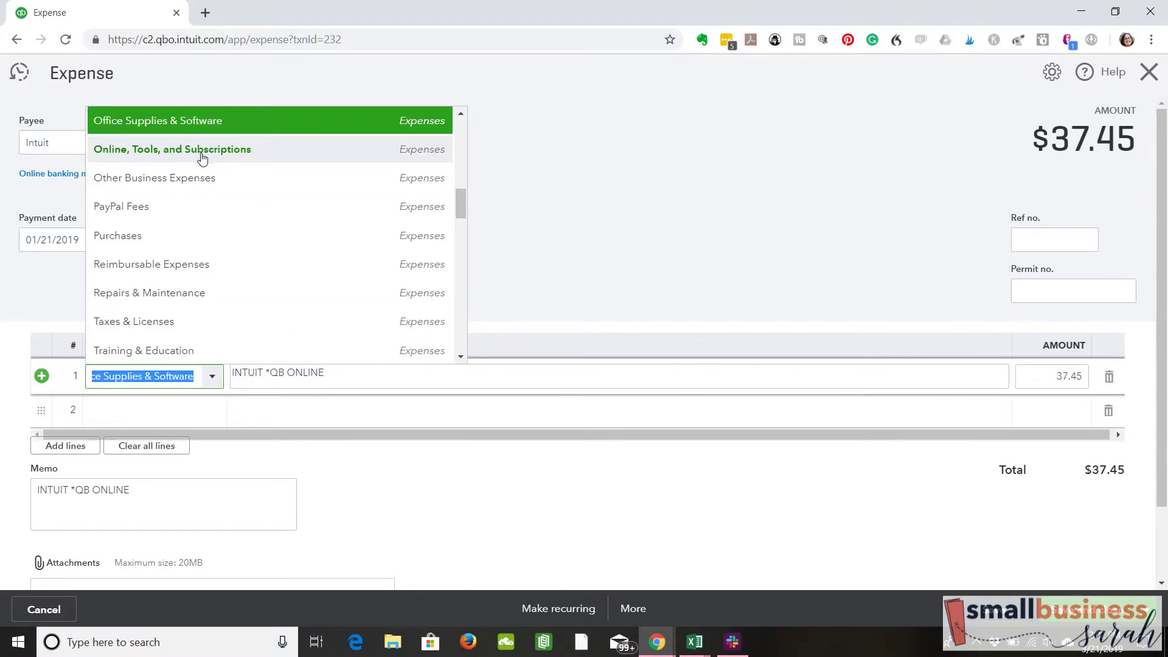
click(201, 152)
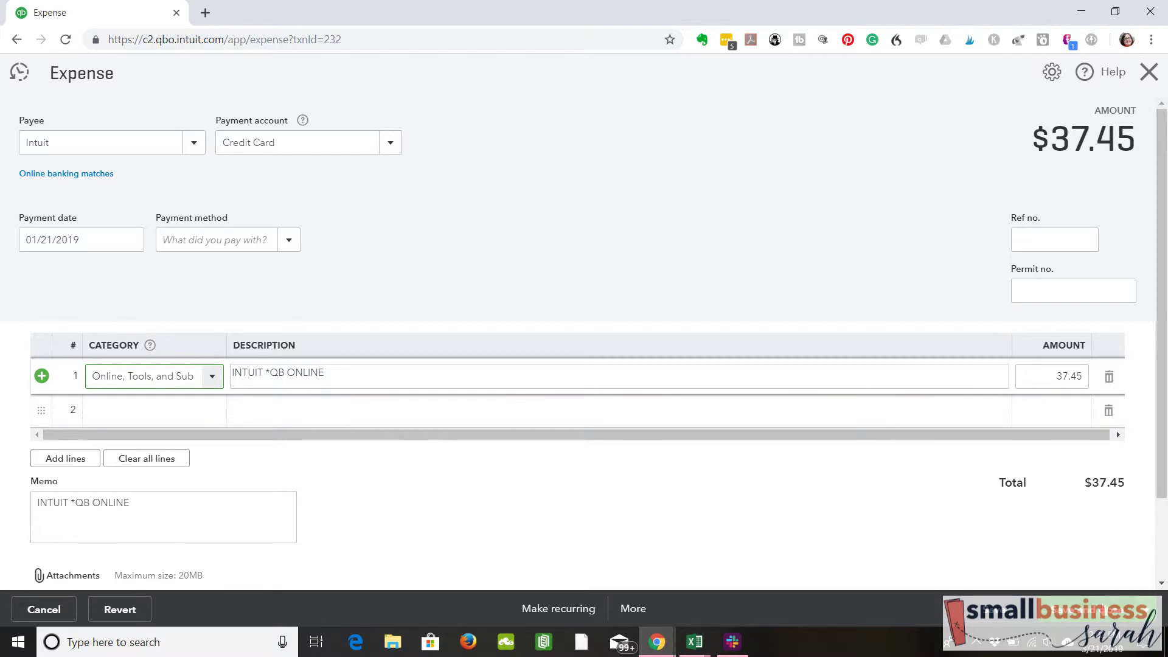
click(1116, 431)
click(1097, 609)
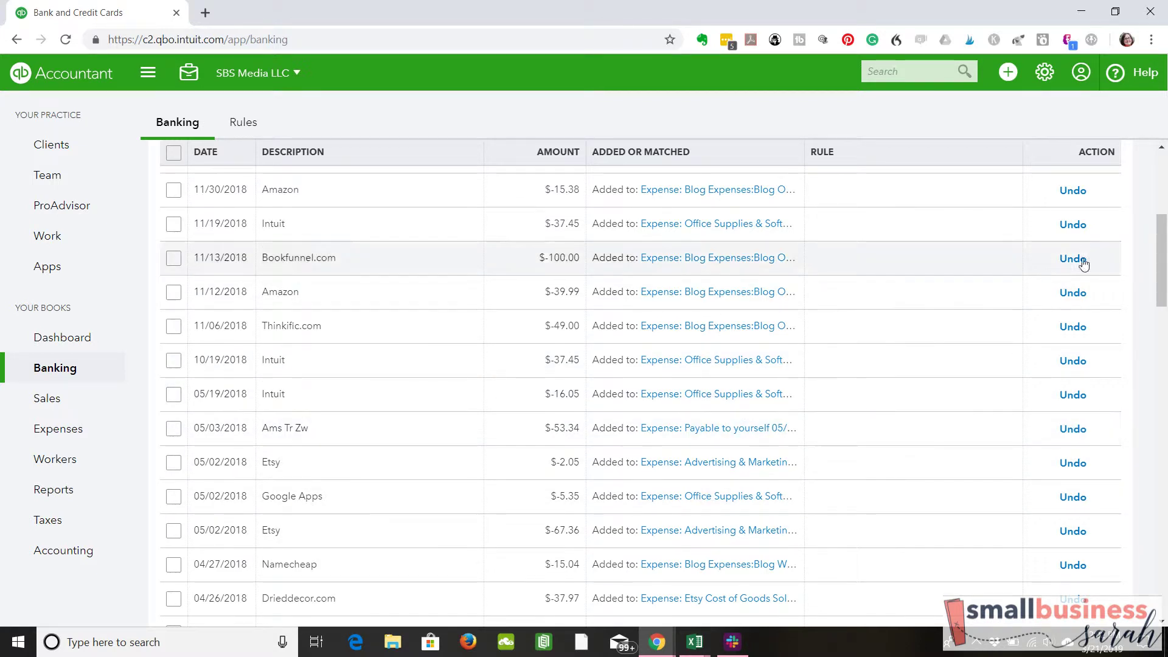
drag(1162, 297, 1158, 225)
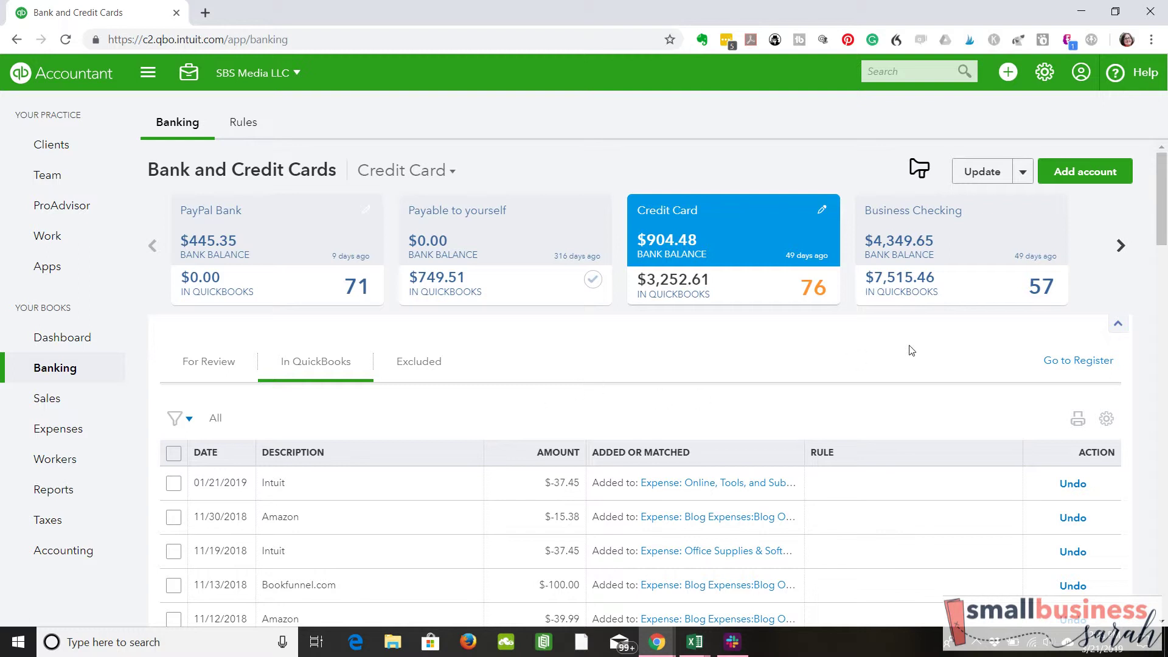
Step: In the credit card register, set the 01/21/2019 Intuit entry's account to Office Supplies & Software and save
click(1072, 367)
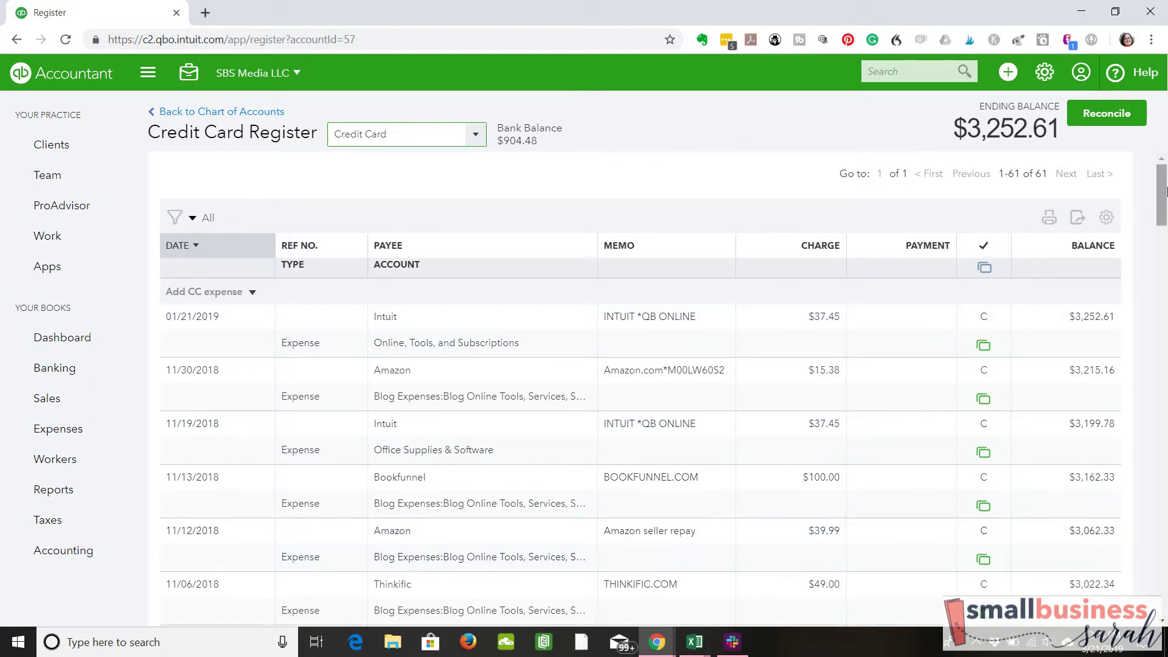
drag(1162, 188, 1162, 191)
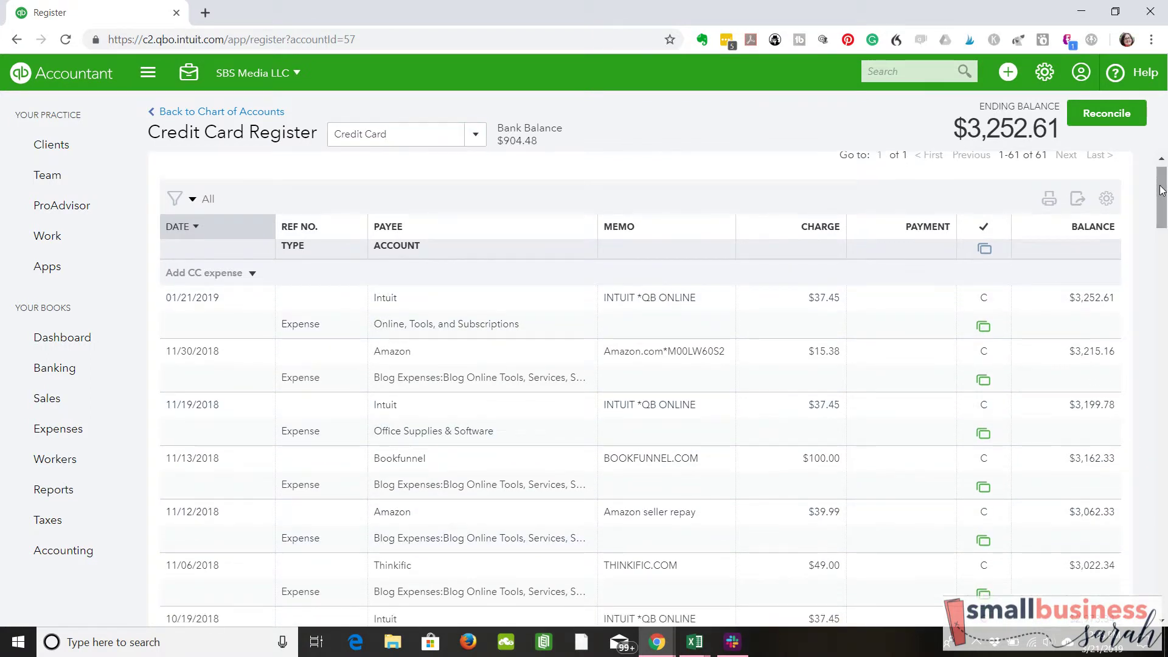
click(693, 323)
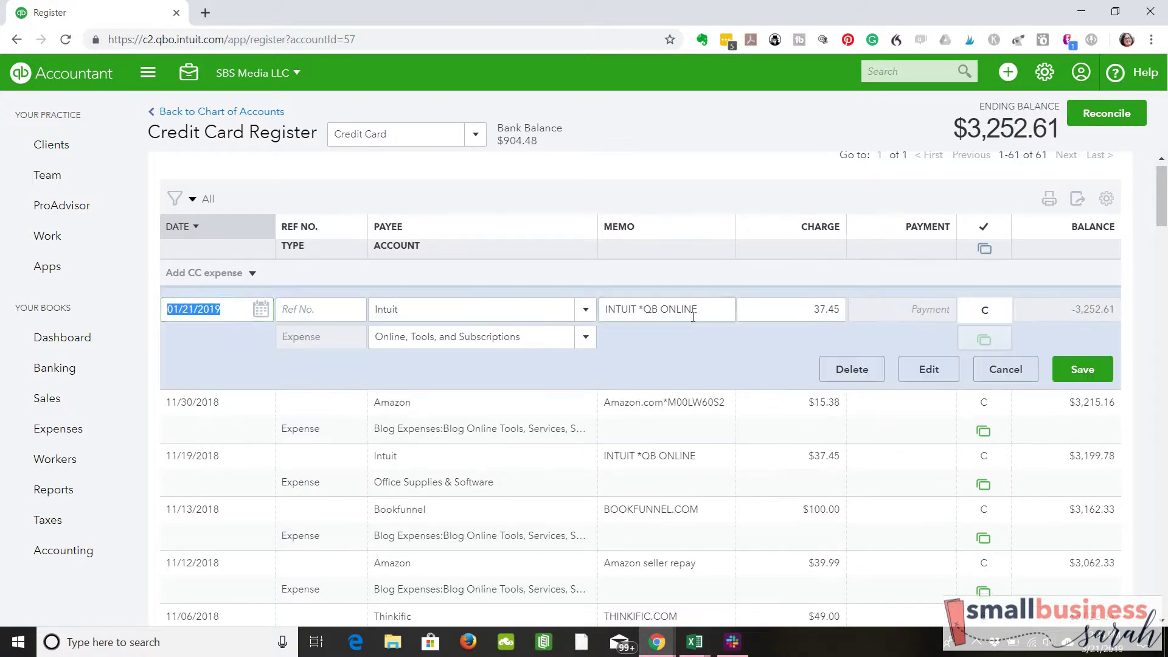
click(586, 339)
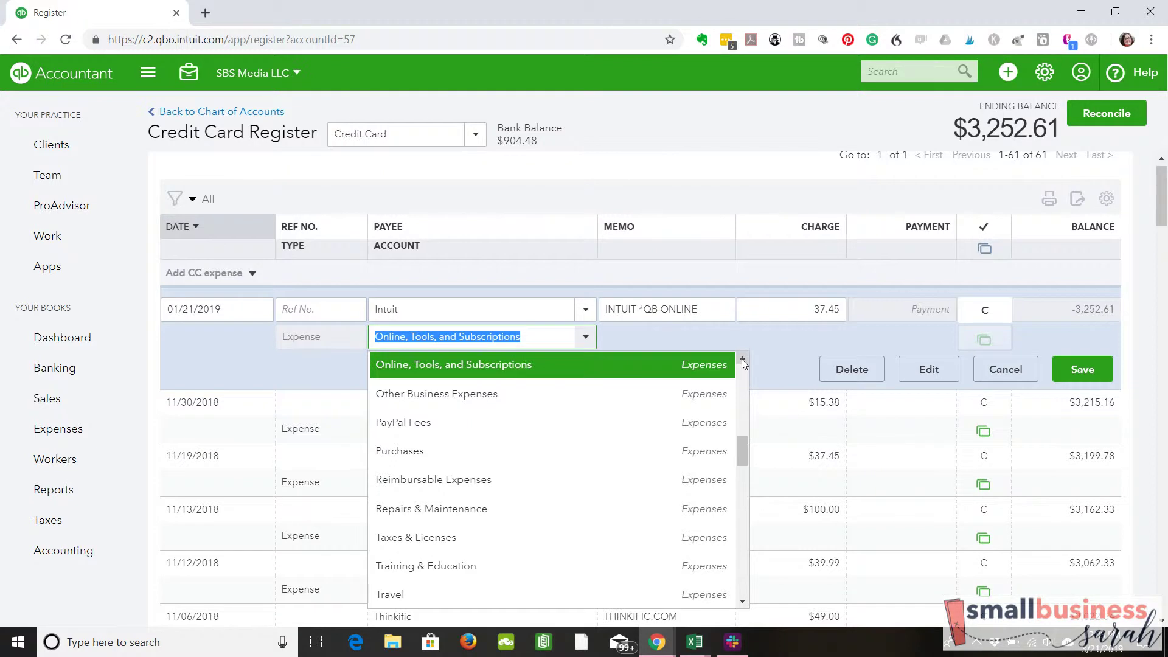
click(742, 359)
click(743, 359)
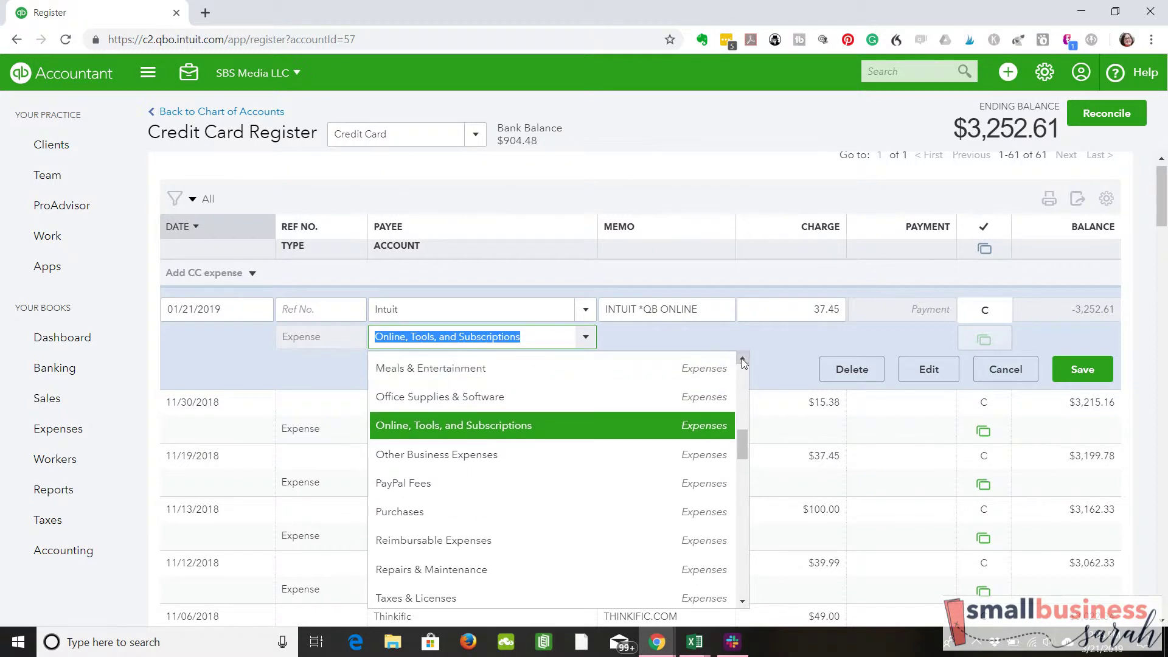
click(549, 397)
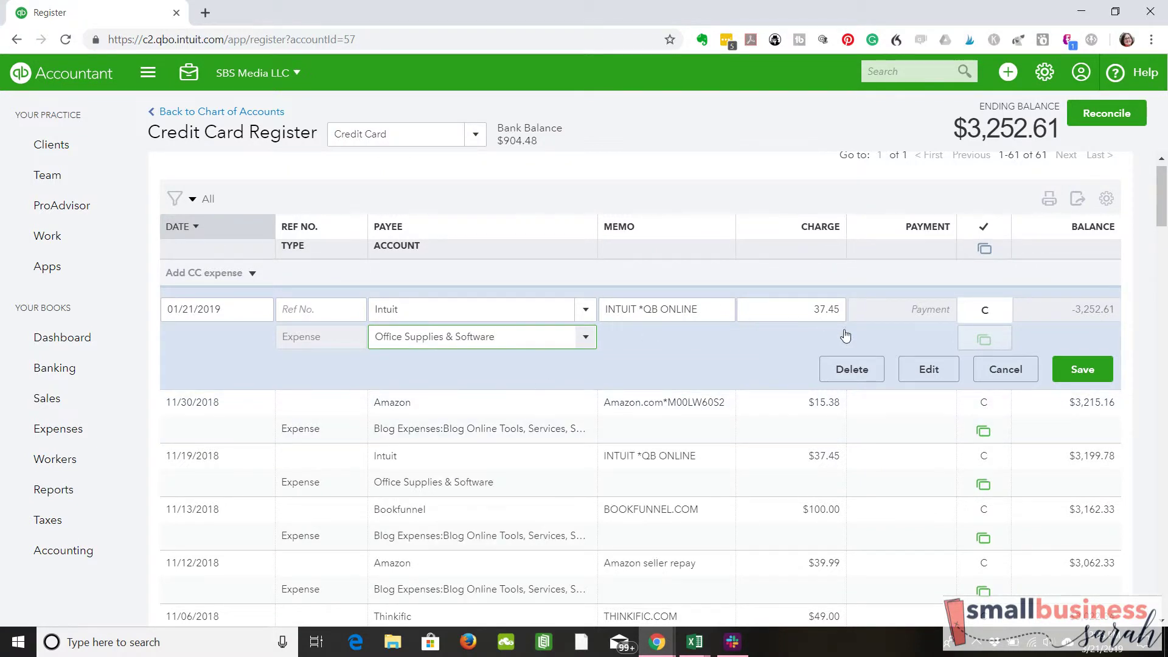
click(1083, 371)
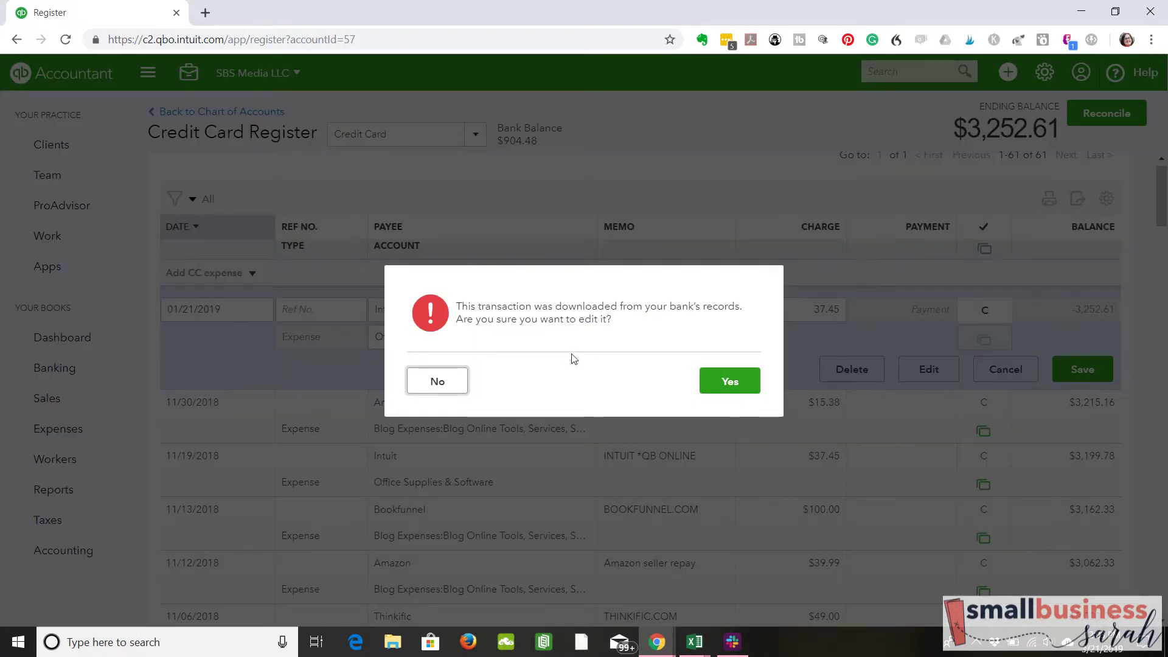
click(732, 383)
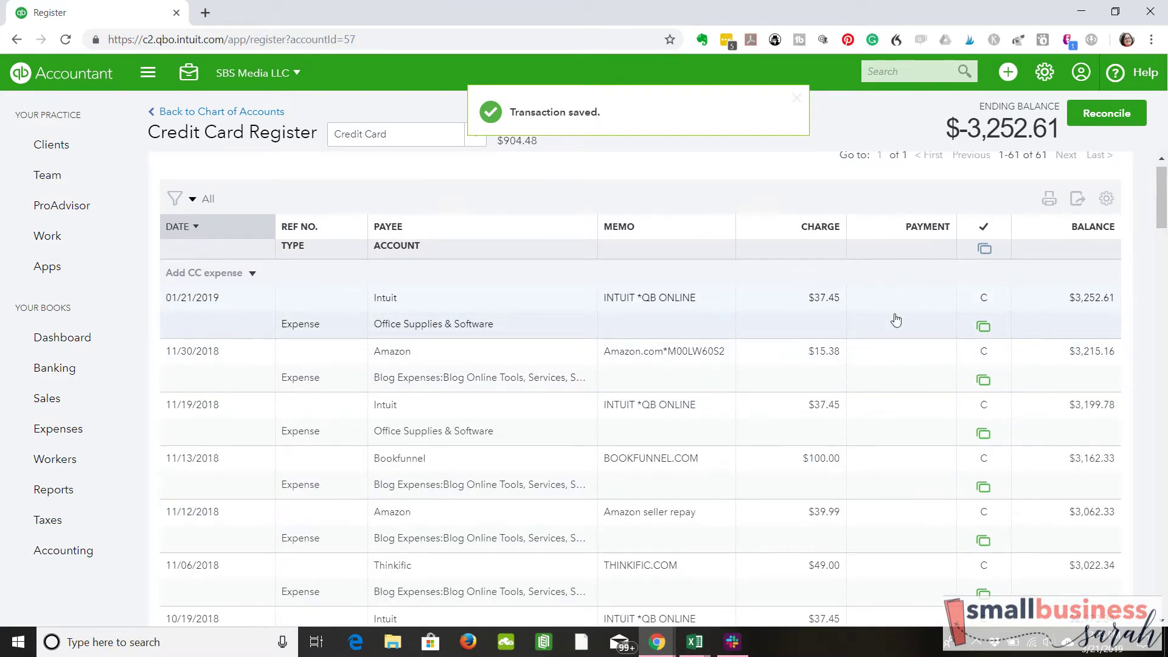
Step: Delete the duplicate 04/02/2018 $5.38 Etsy Inc Seller Fees charge from the credit card register
drag(1163, 213, 1164, 223)
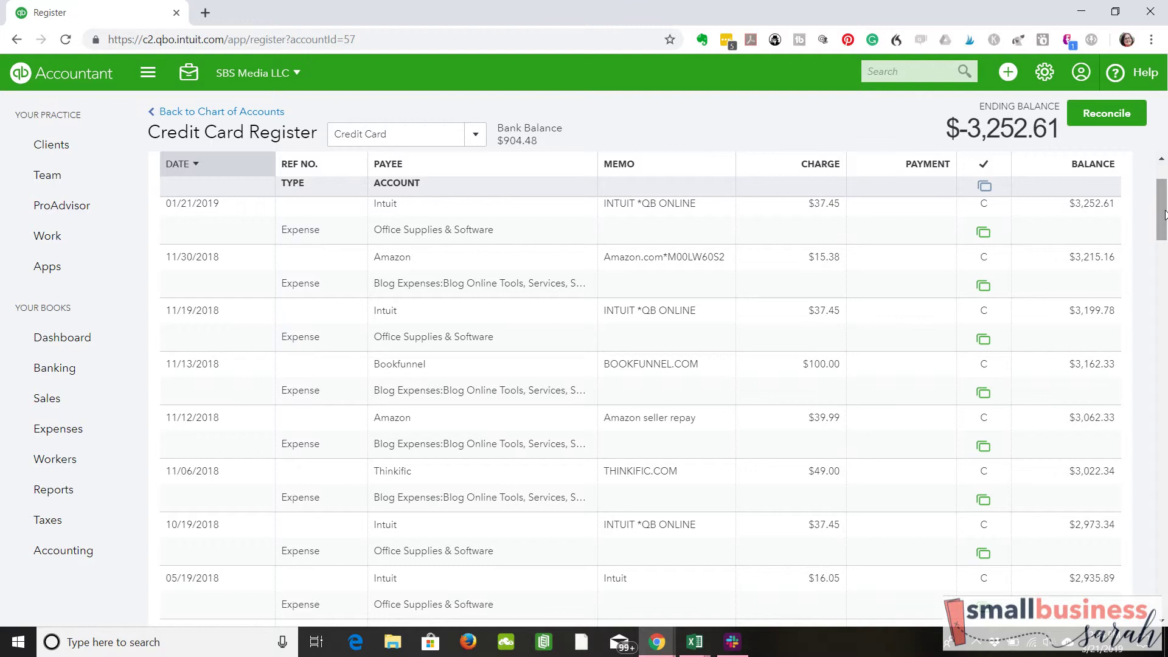
drag(1165, 215, 1164, 320)
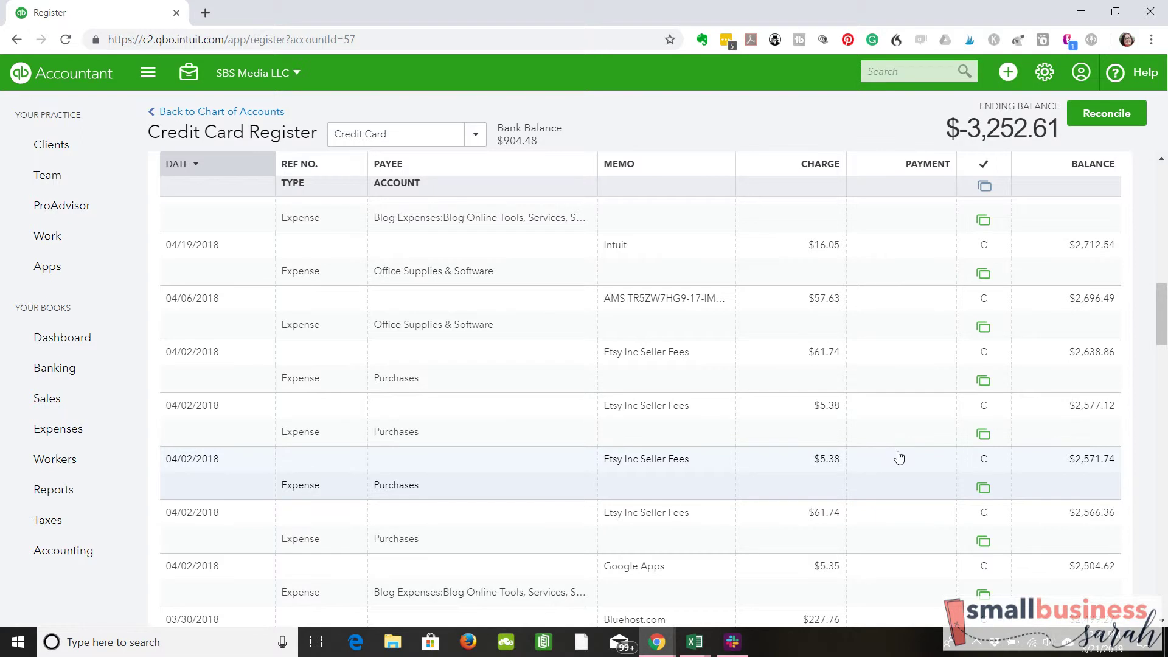
click(791, 474)
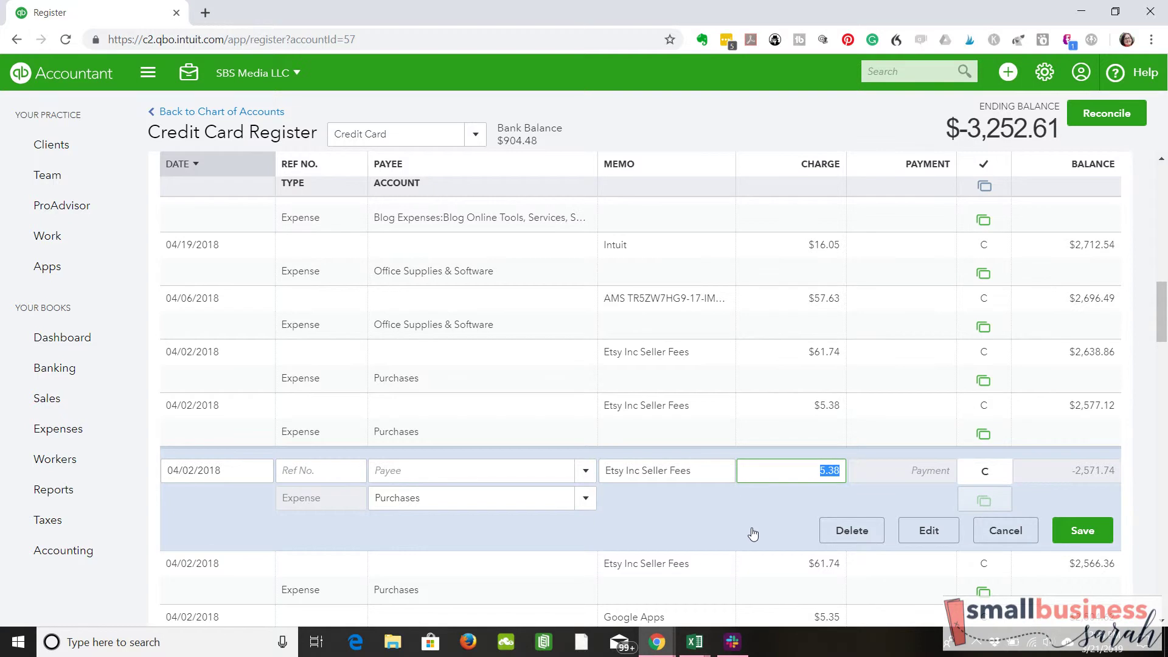
click(850, 531)
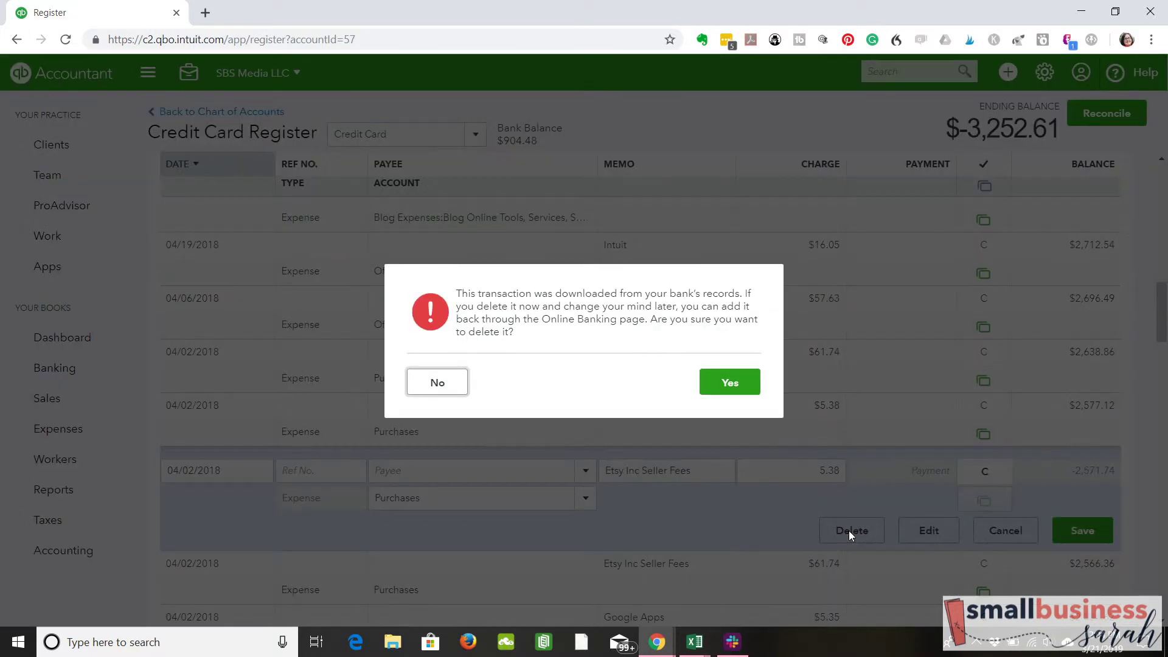
click(736, 382)
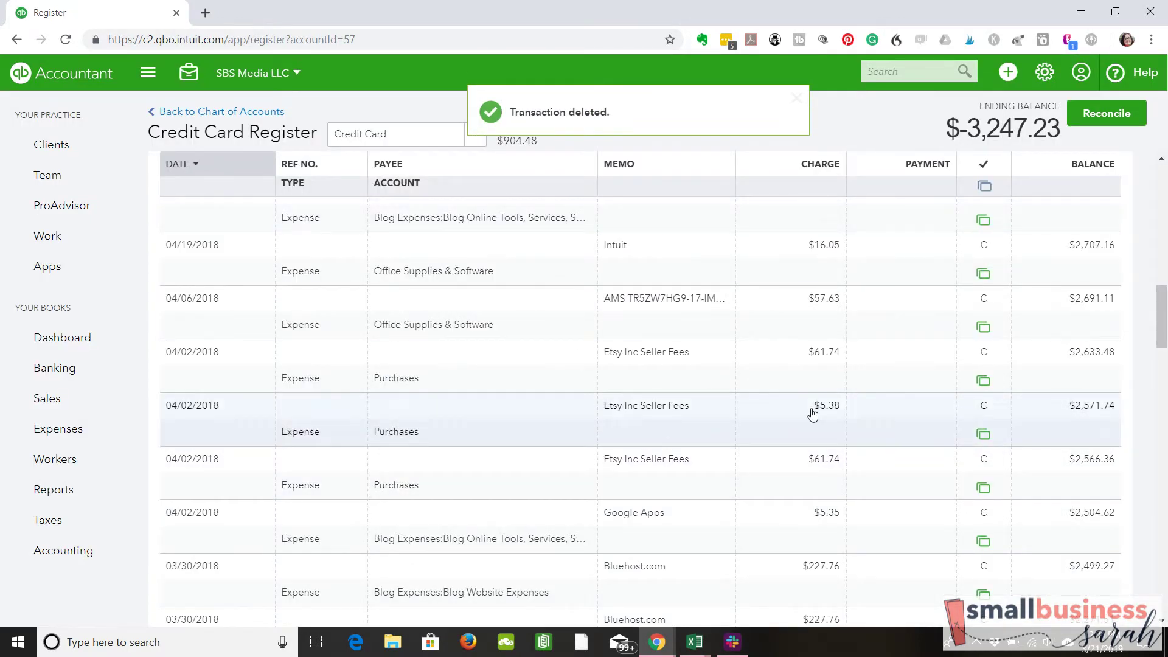
drag(1164, 317, 1165, 169)
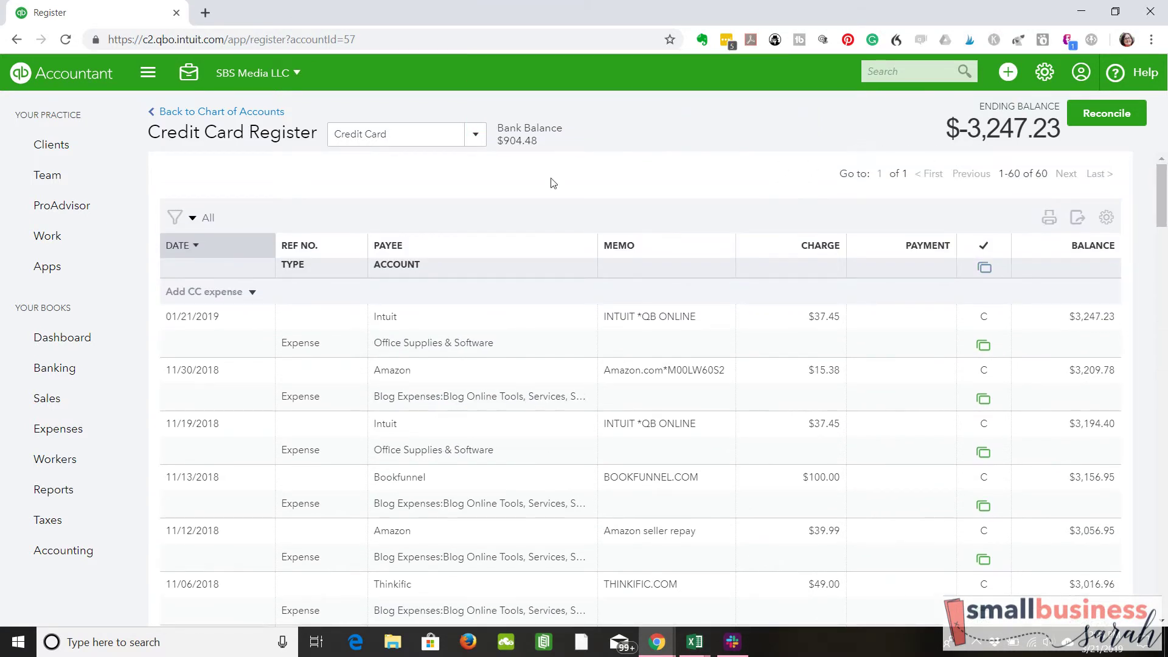
Step: Switch the register view to the Business Checking account
click(475, 145)
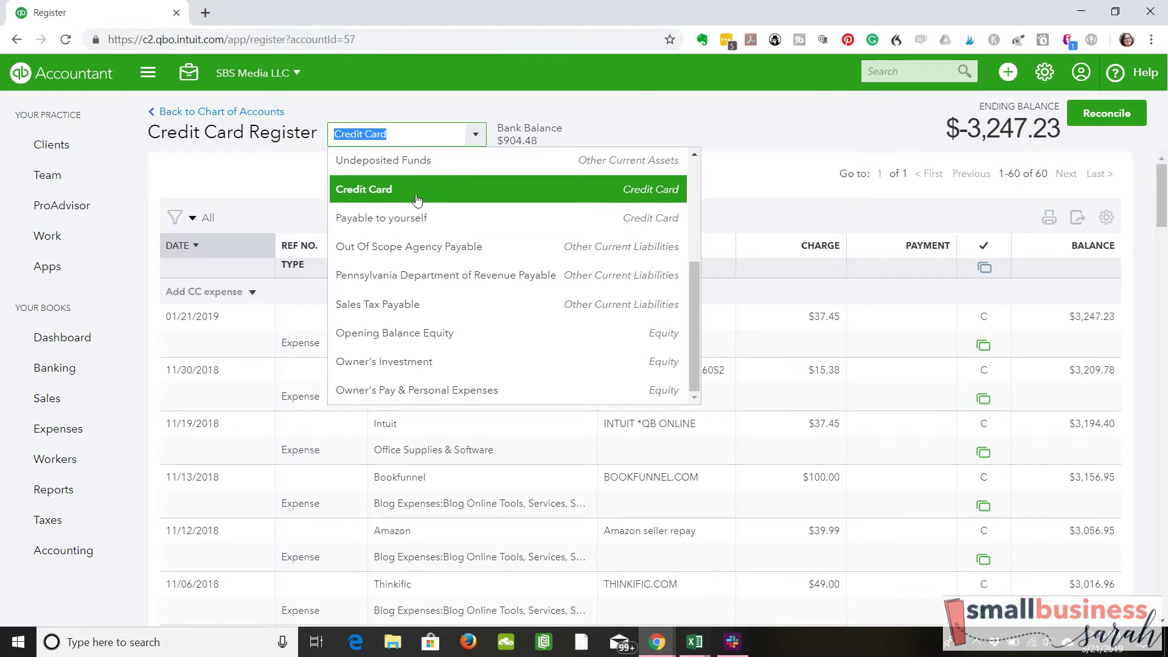
drag(694, 312, 689, 203)
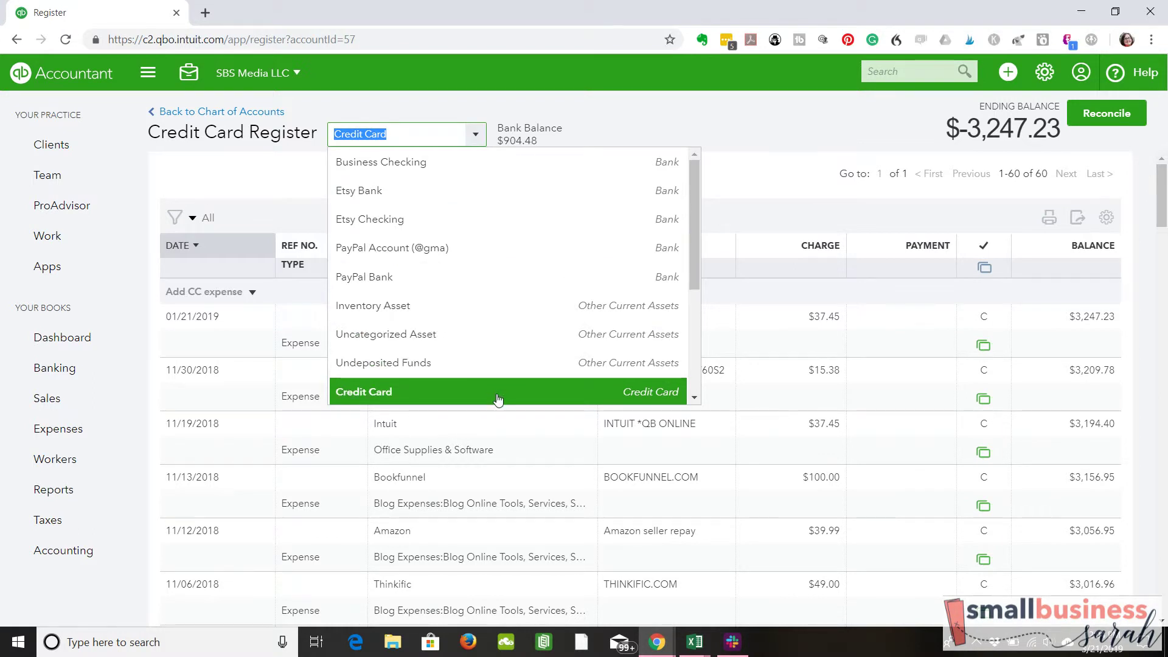
click(485, 173)
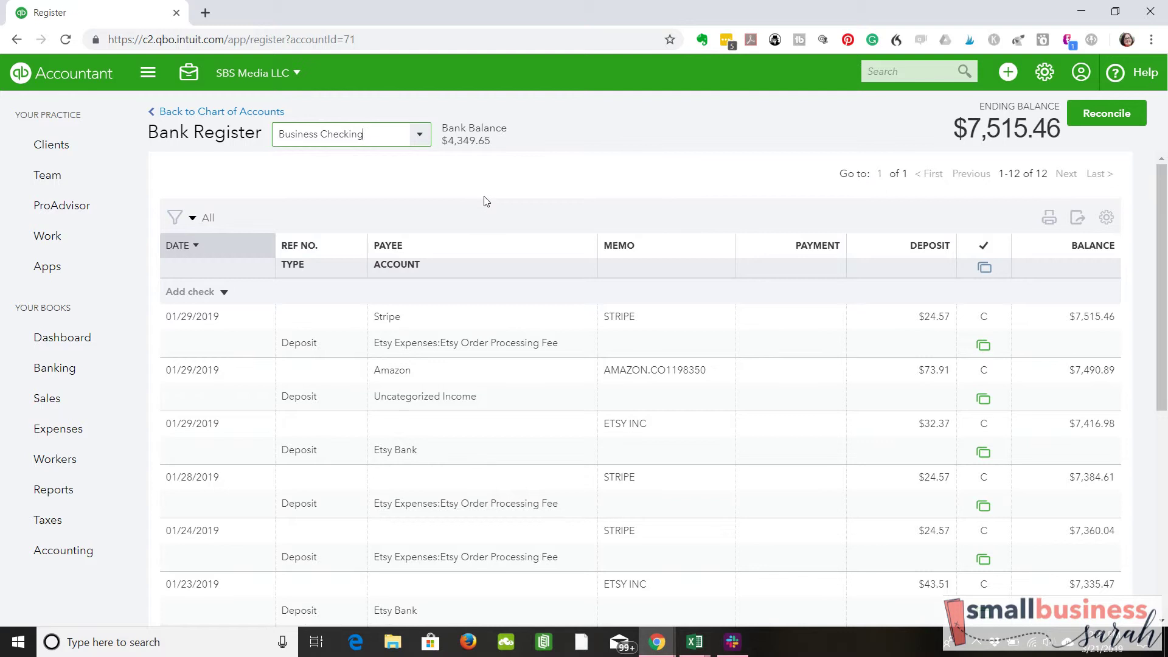
Step: Visit the Vendors list, then go back to Banking to view the Credit Card feed's 77 pending transactions
click(104, 434)
scroll(104, 434, down, 2)
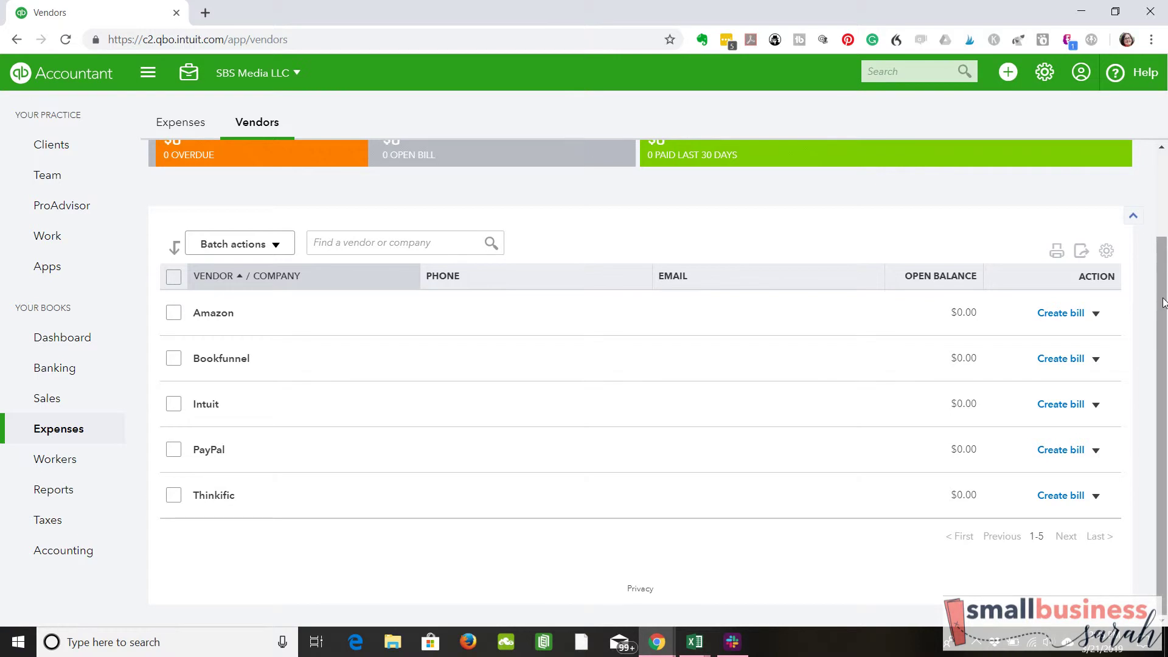
scroll(1164, 303, up, 2)
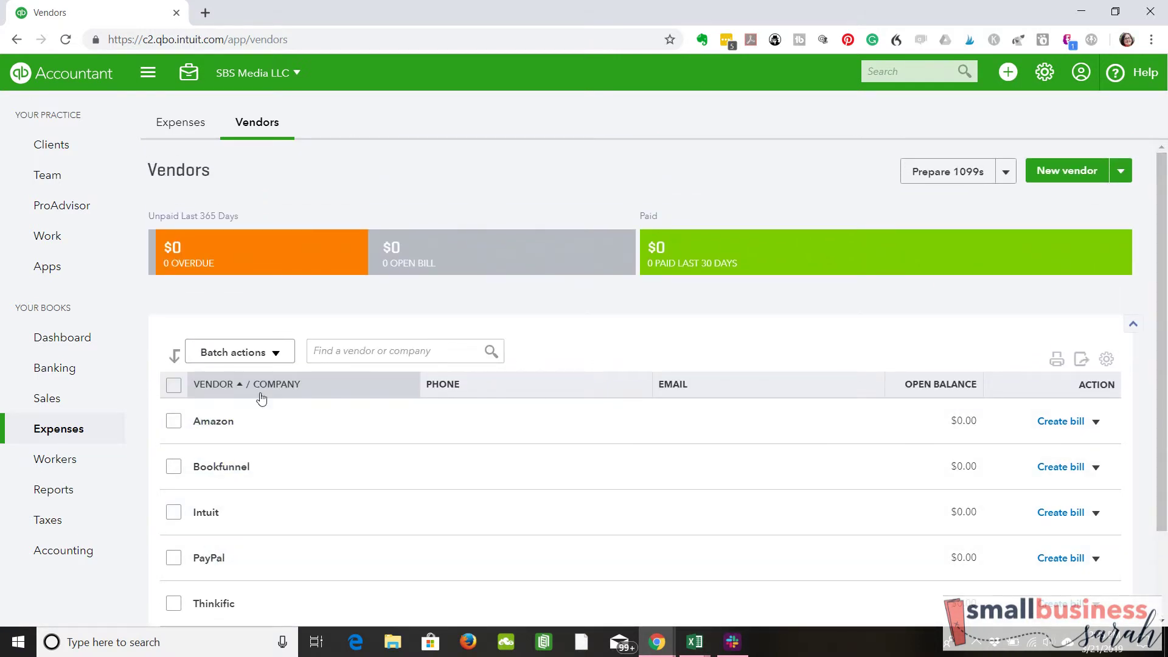
click(95, 382)
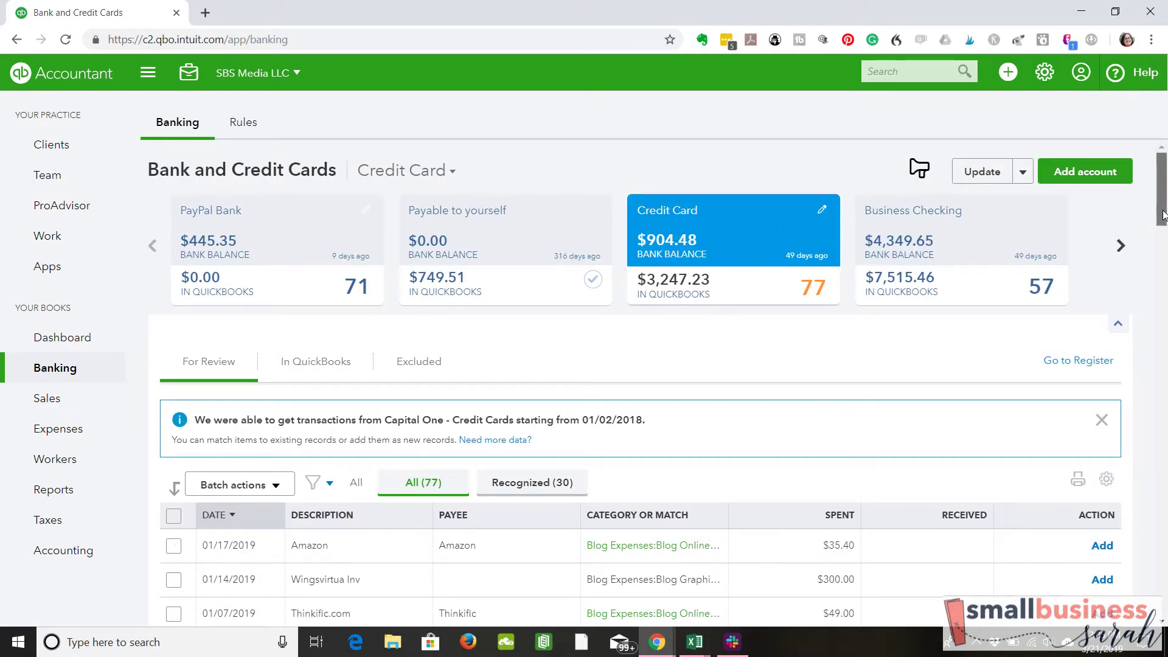
scroll(1162, 195, down, 2)
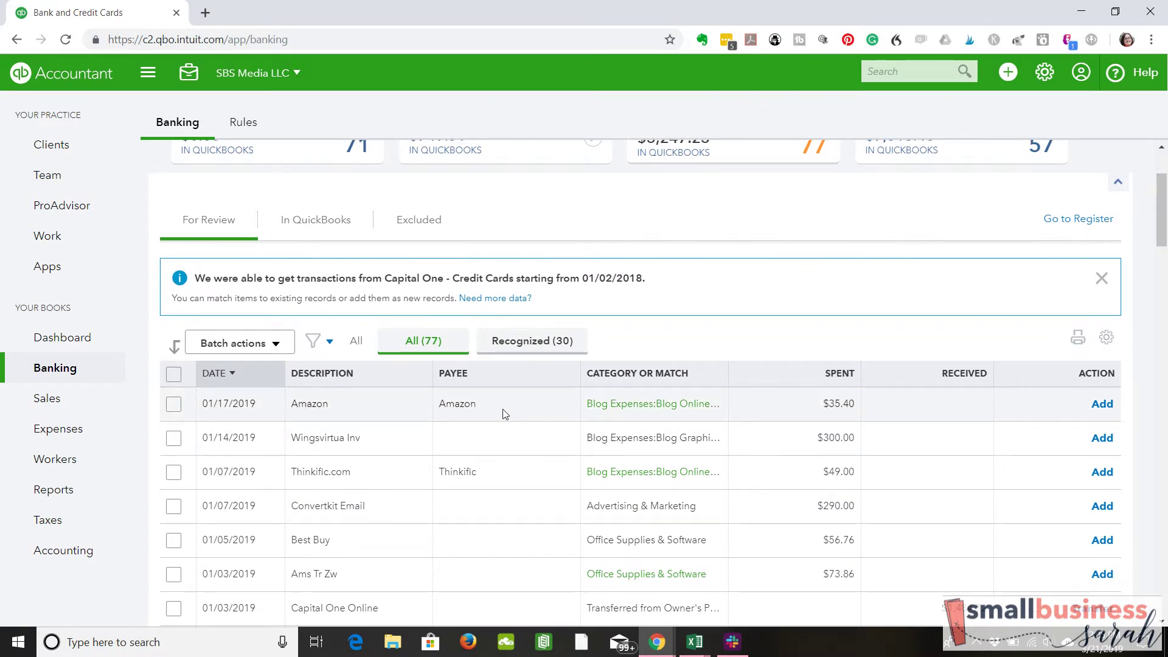
Step: Add the $290.00 Convertkit Email charge with a newly created payee named Convertkit
click(524, 513)
click(263, 573)
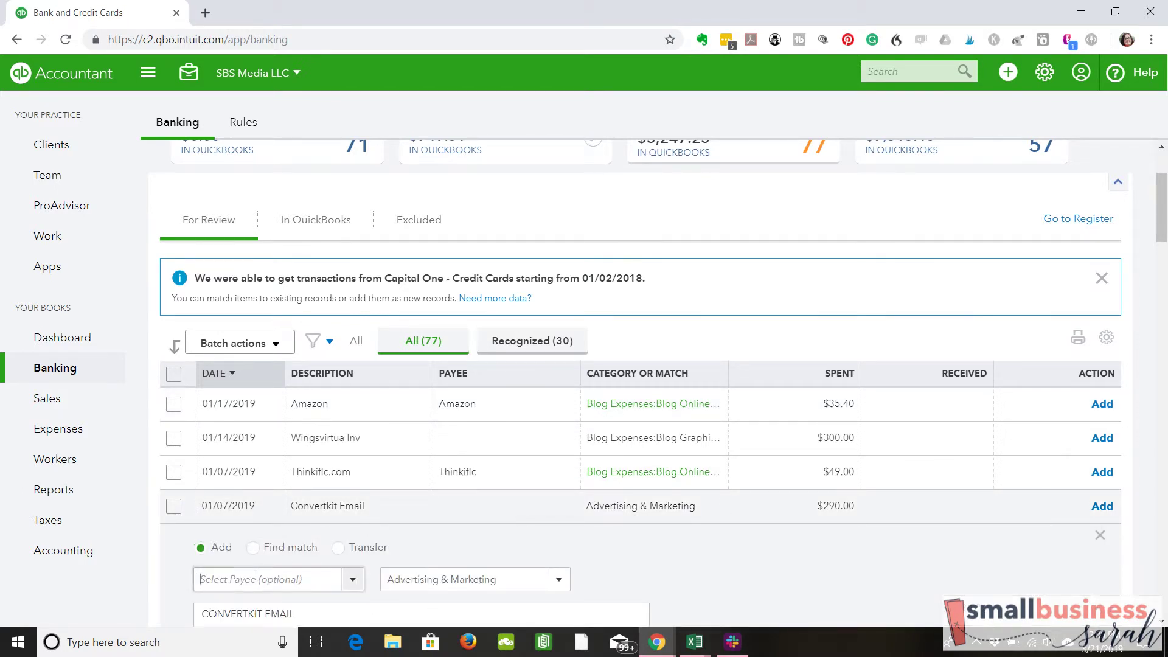
text(Convertki)
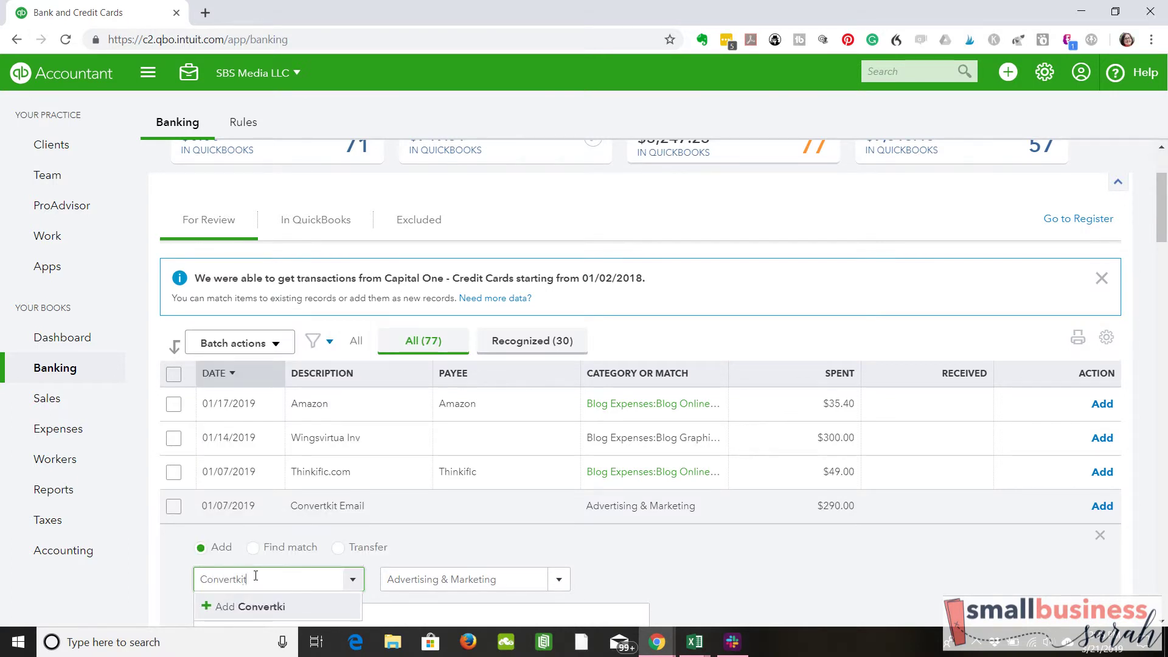
text(t)
click(208, 606)
click(404, 447)
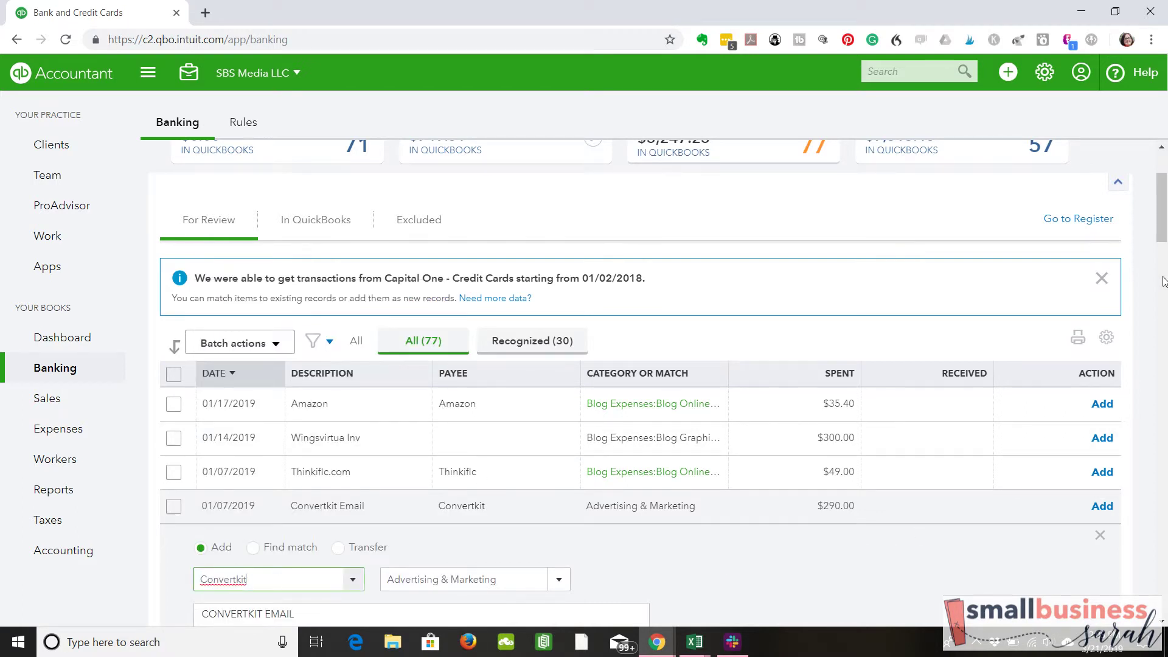
scroll(1132, 411, down, 2)
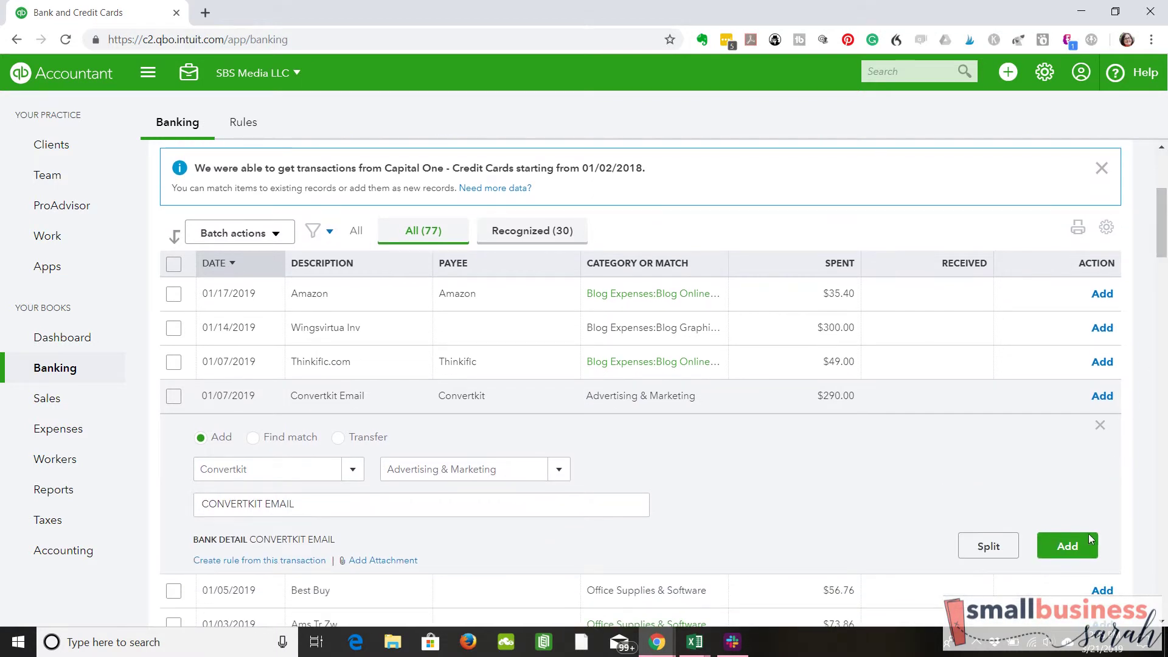
click(1068, 547)
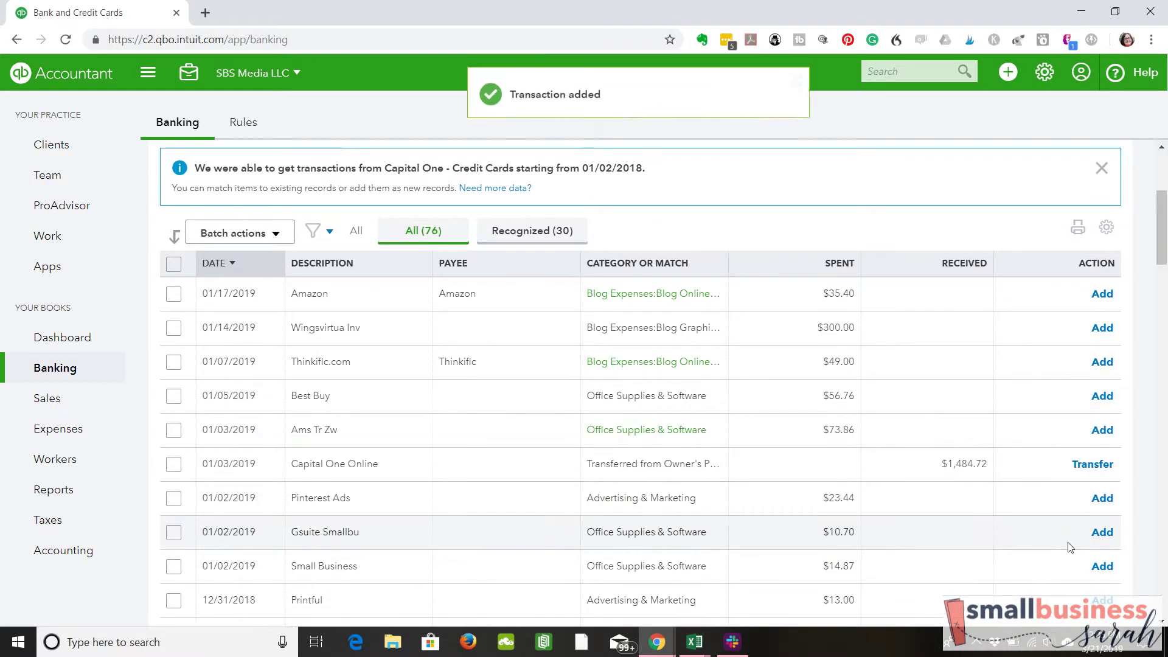
Step: On Convertkit's vendor page, recategorize the $290.00 expense to Blog Online Tools, Services, Subscriptions and save
click(91, 434)
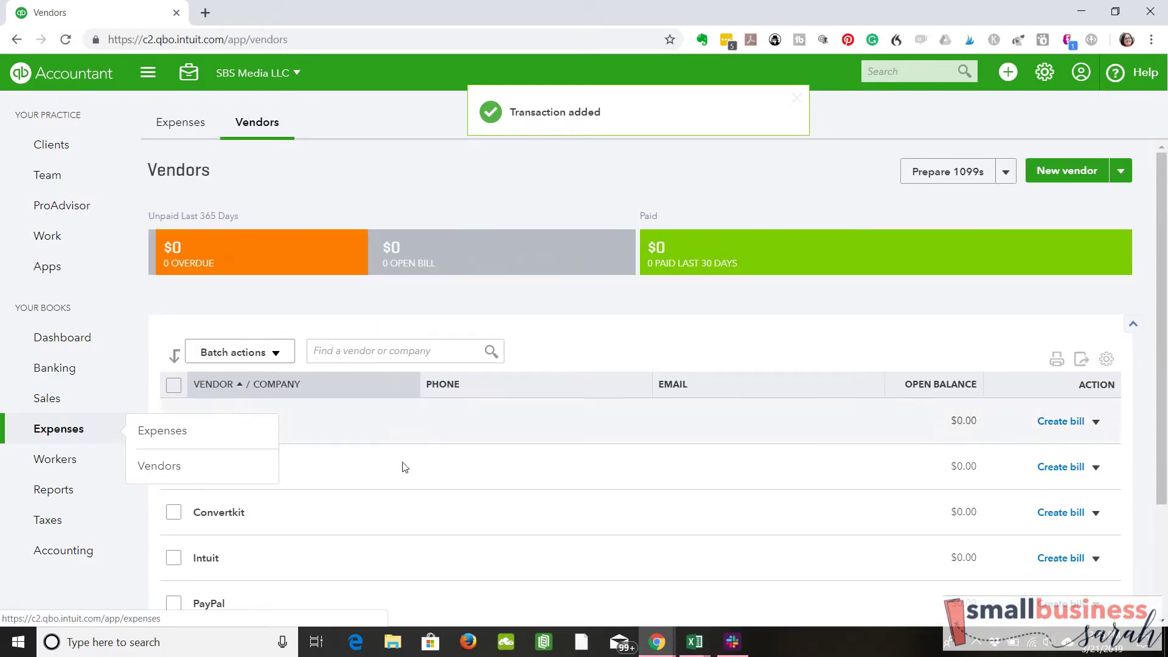
scroll(1164, 279, down, 1)
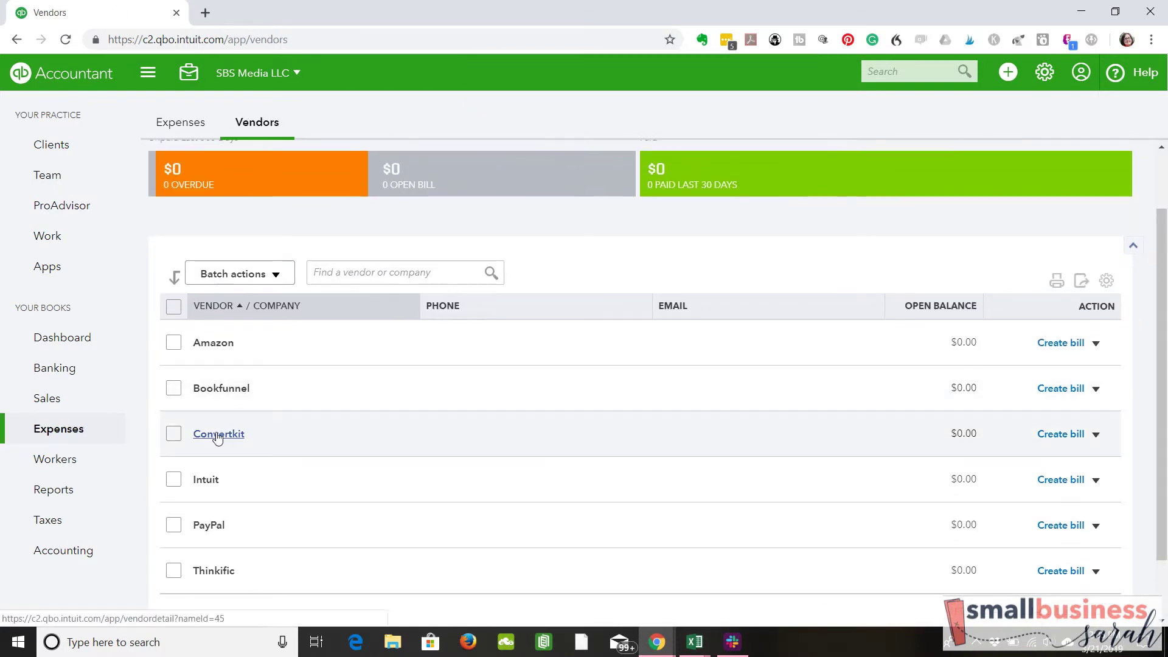
click(218, 434)
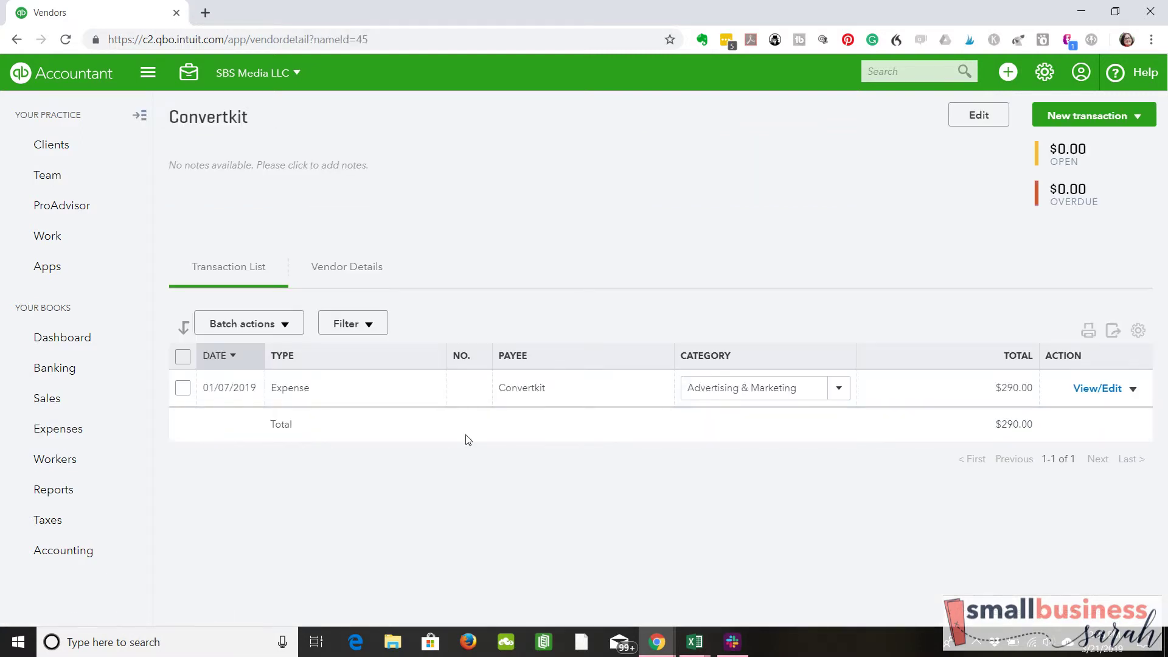
click(840, 390)
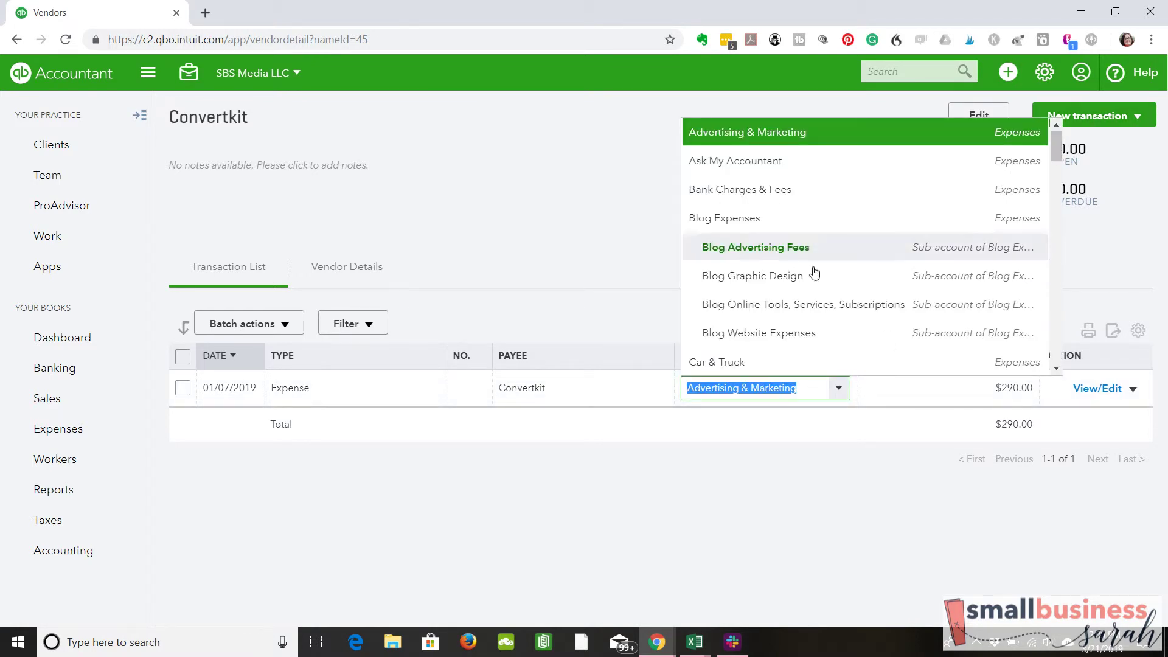
click(796, 304)
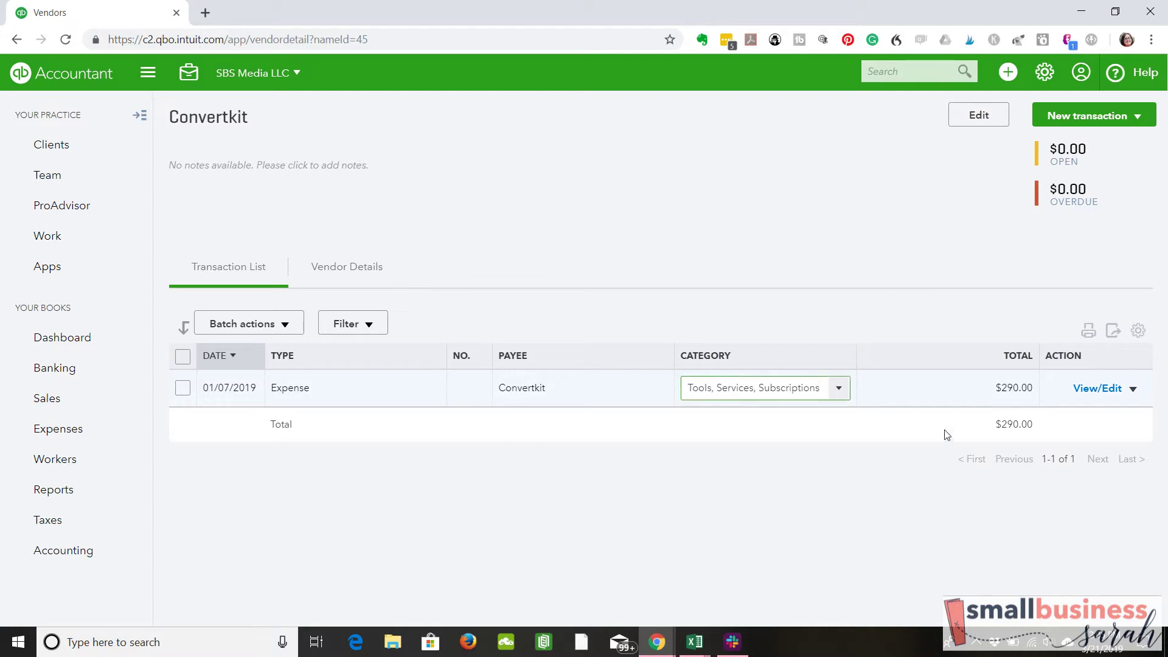
click(1088, 389)
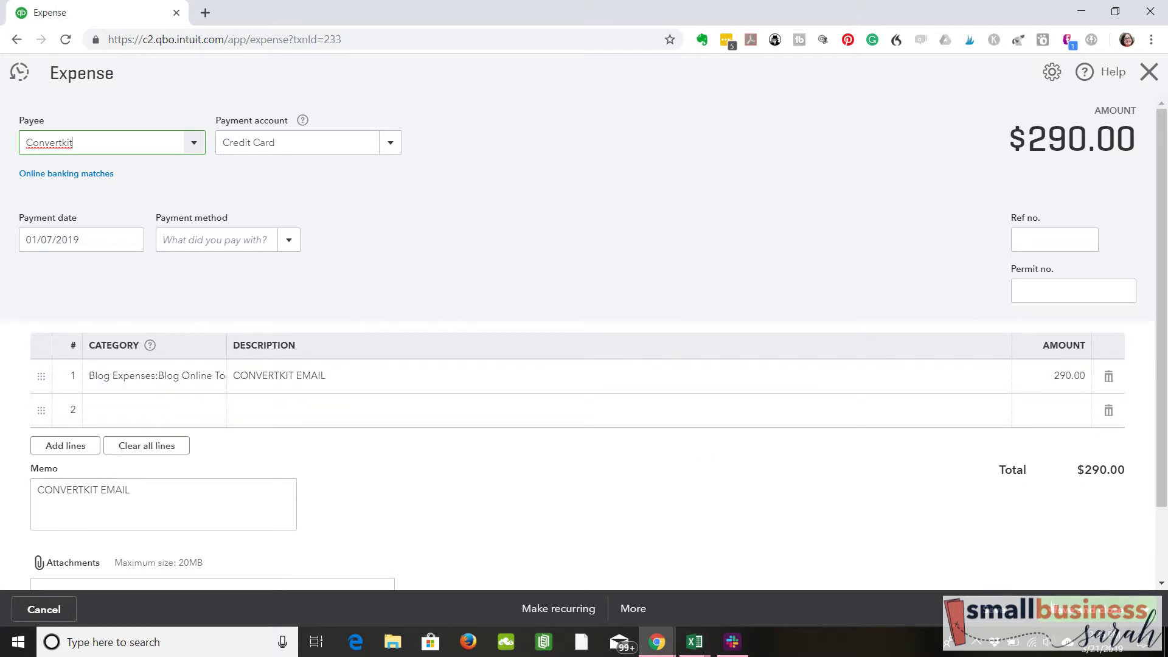
click(1075, 612)
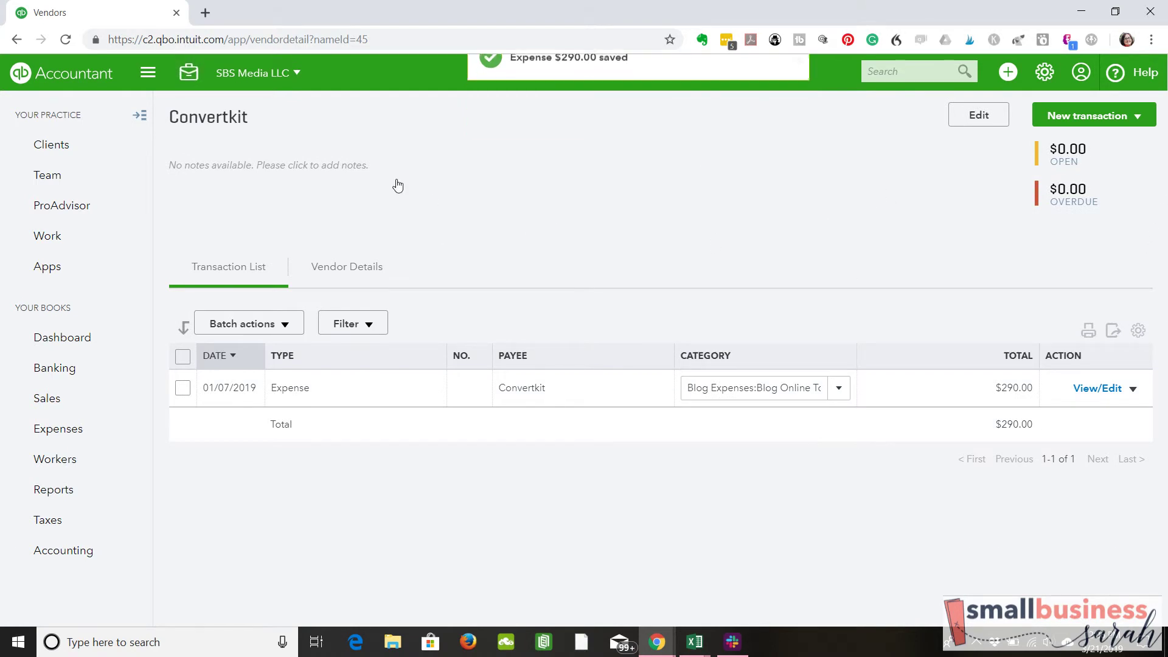
Step: Batch-categorize both Amazon expenses ($15.38 and $39.99) as Bank Charges & Fees from Amazon's vendor page
mouse_move(86, 431)
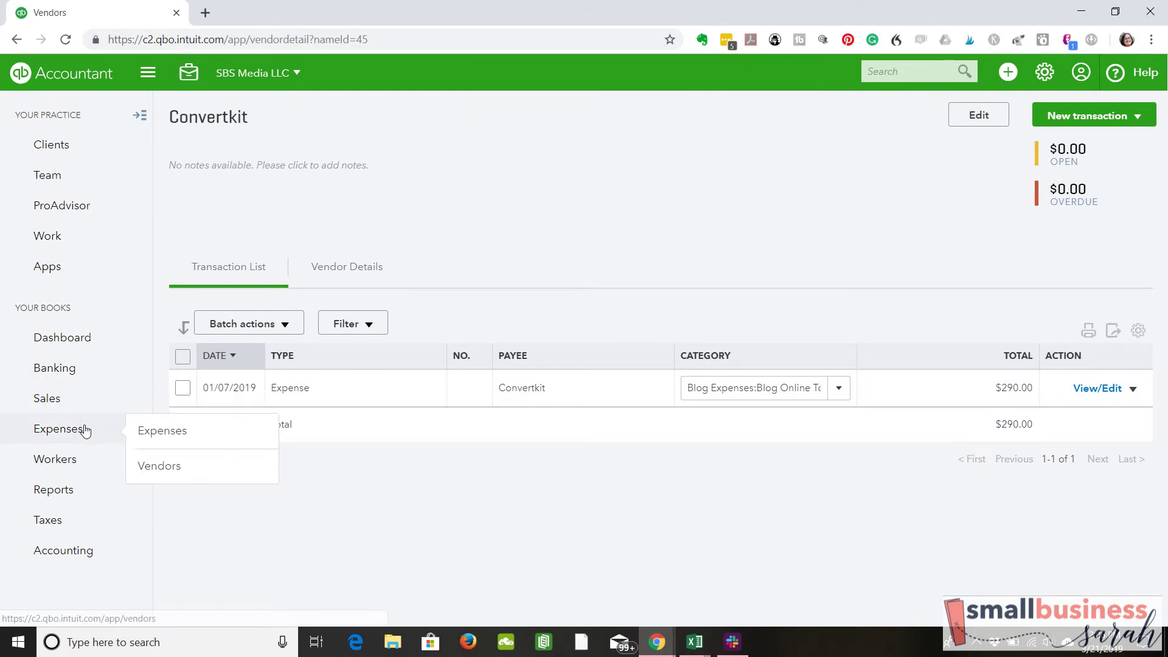
click(154, 466)
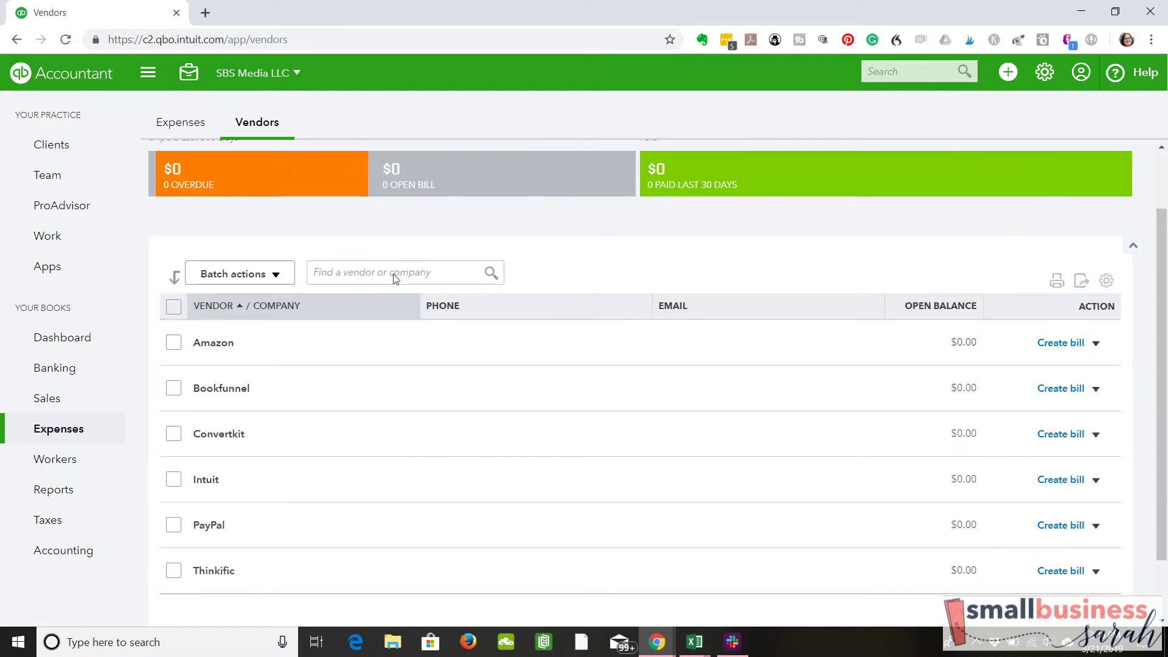
click(216, 344)
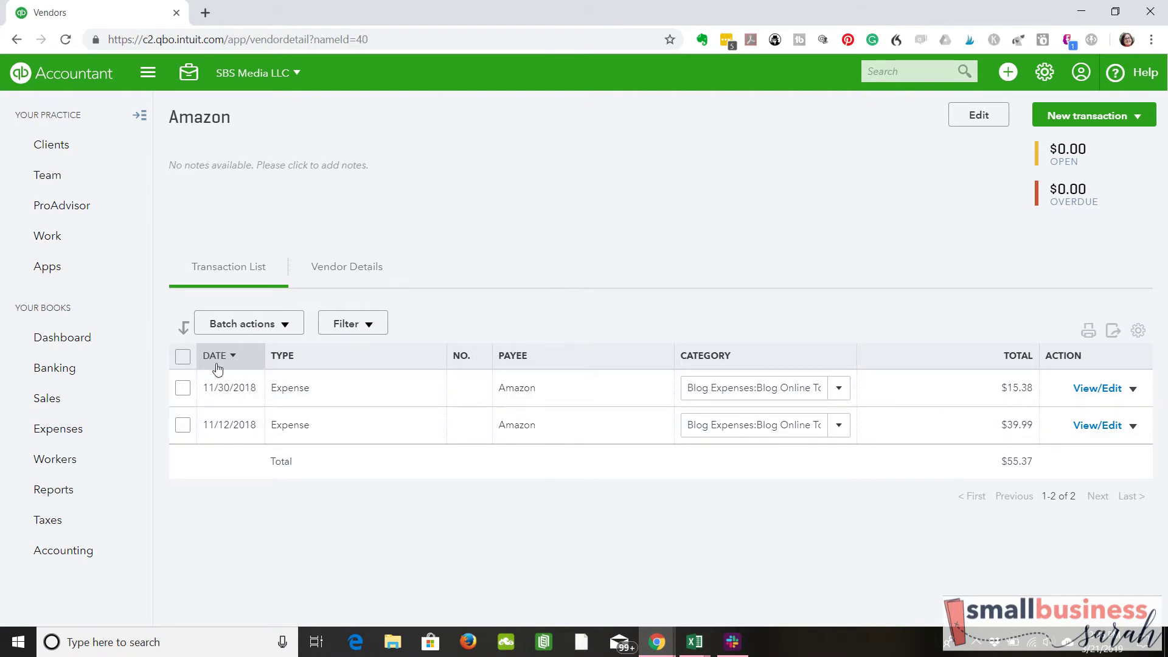
click(183, 357)
click(284, 325)
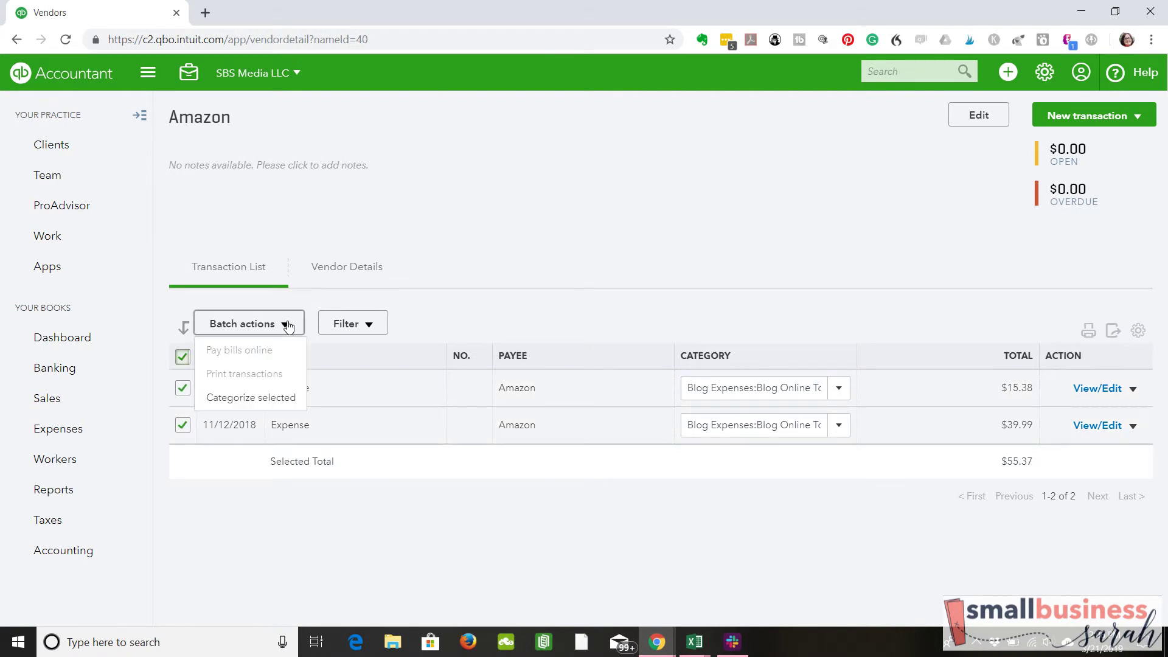
click(271, 399)
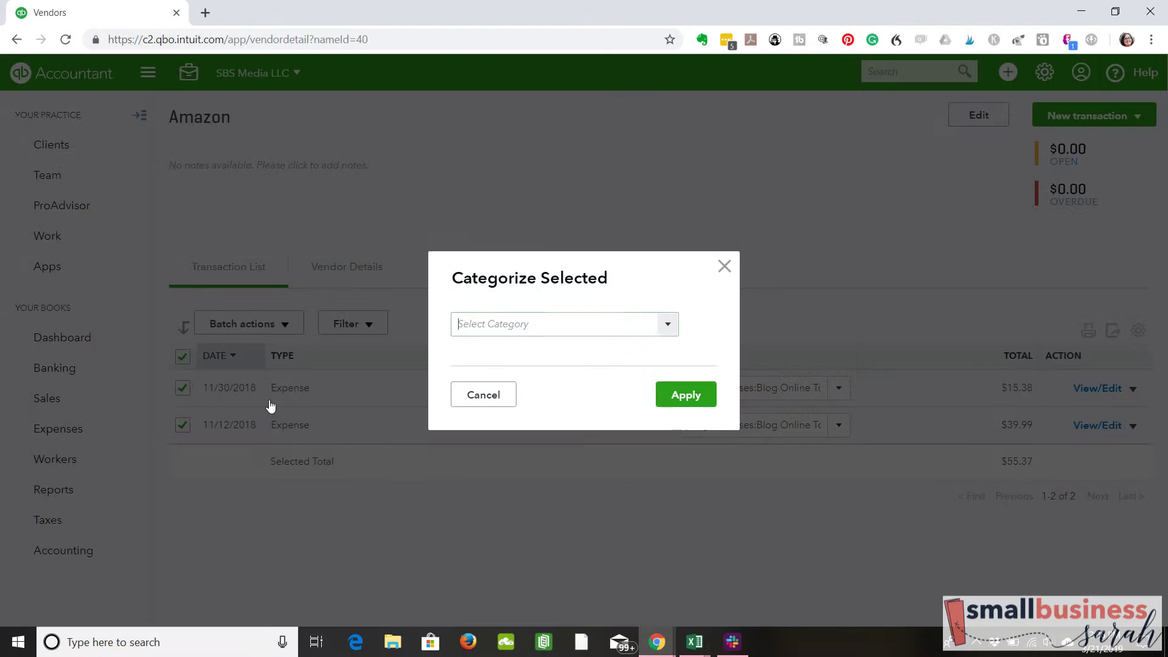
click(669, 326)
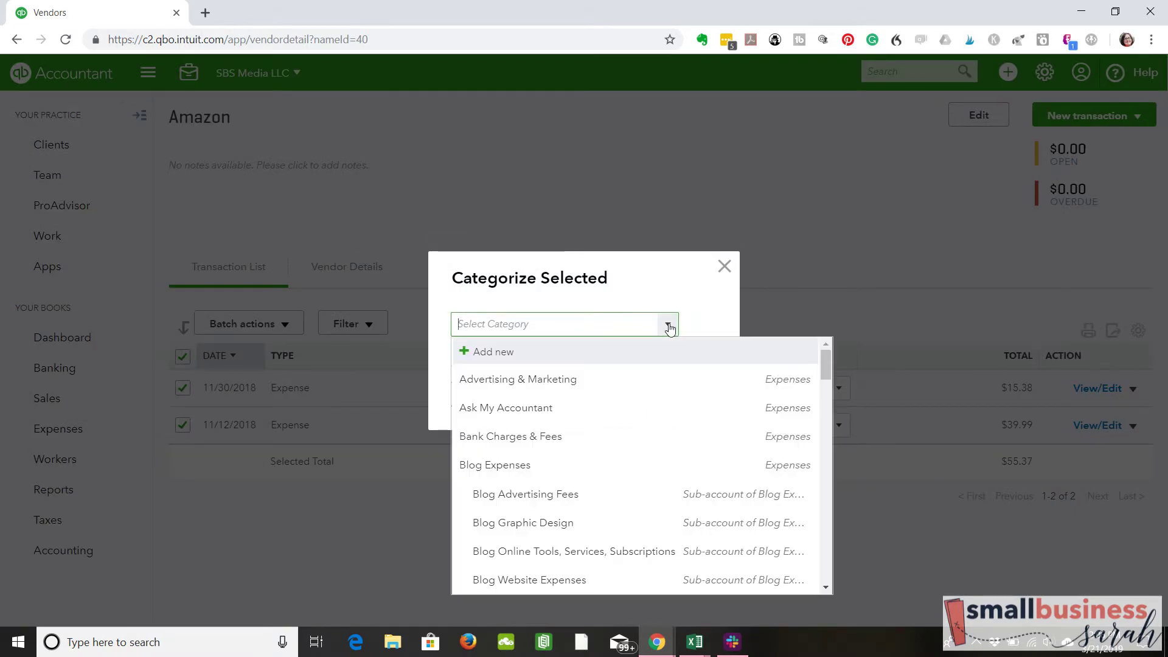
click(578, 446)
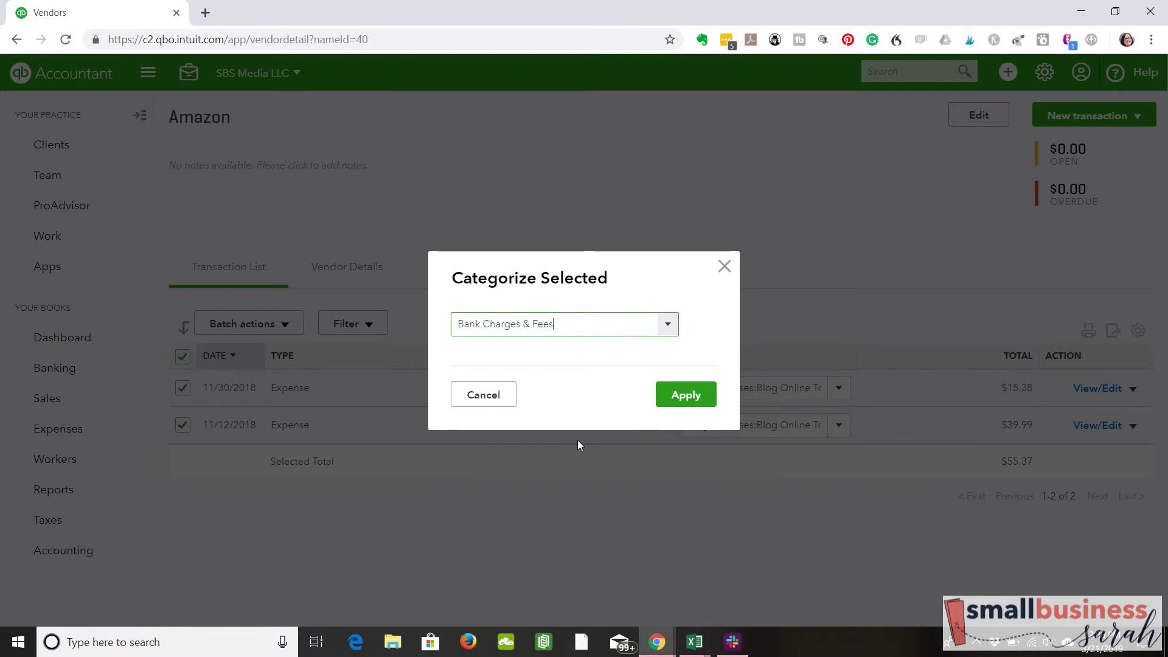
click(694, 394)
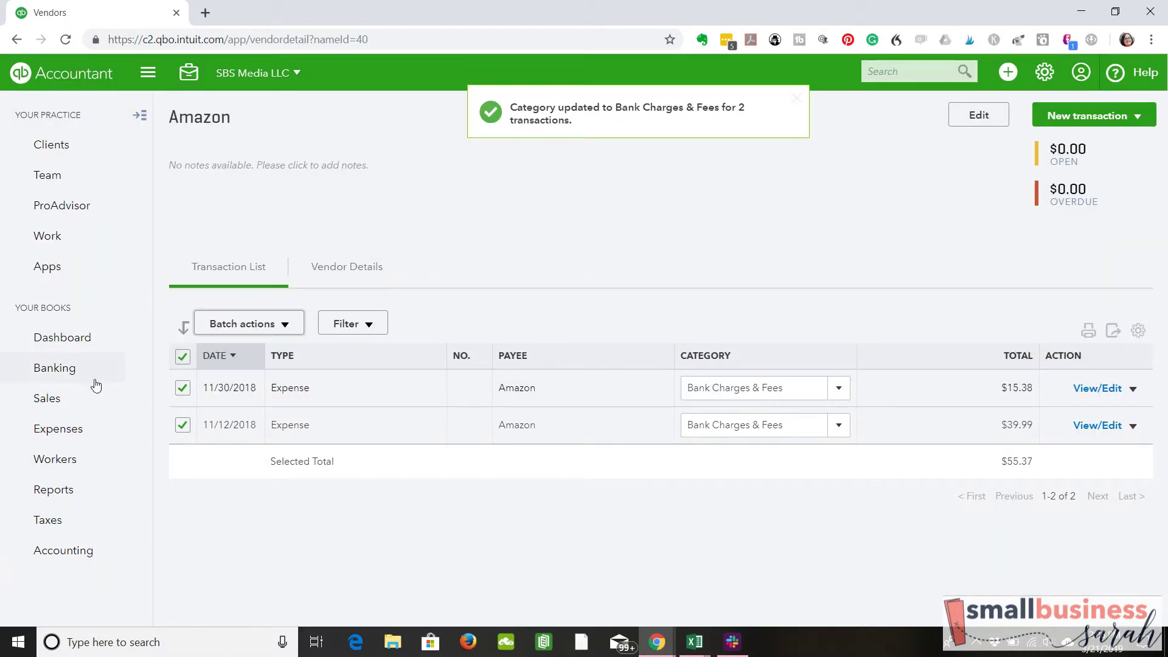
click(95, 437)
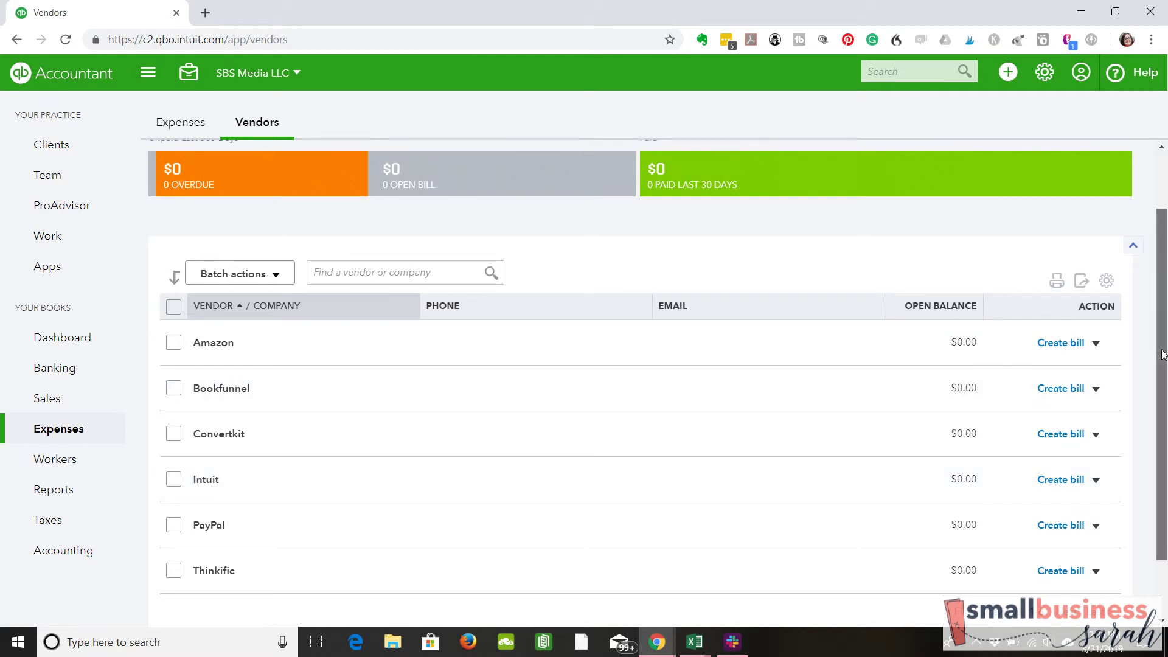
Step: In the Expenses list, categorize the 01/21/2019 Intuit $37.45 expense as Online, Tools, and Subscriptions, and review the $290.00 Convertkit expense
scroll(1162, 355, up, 2)
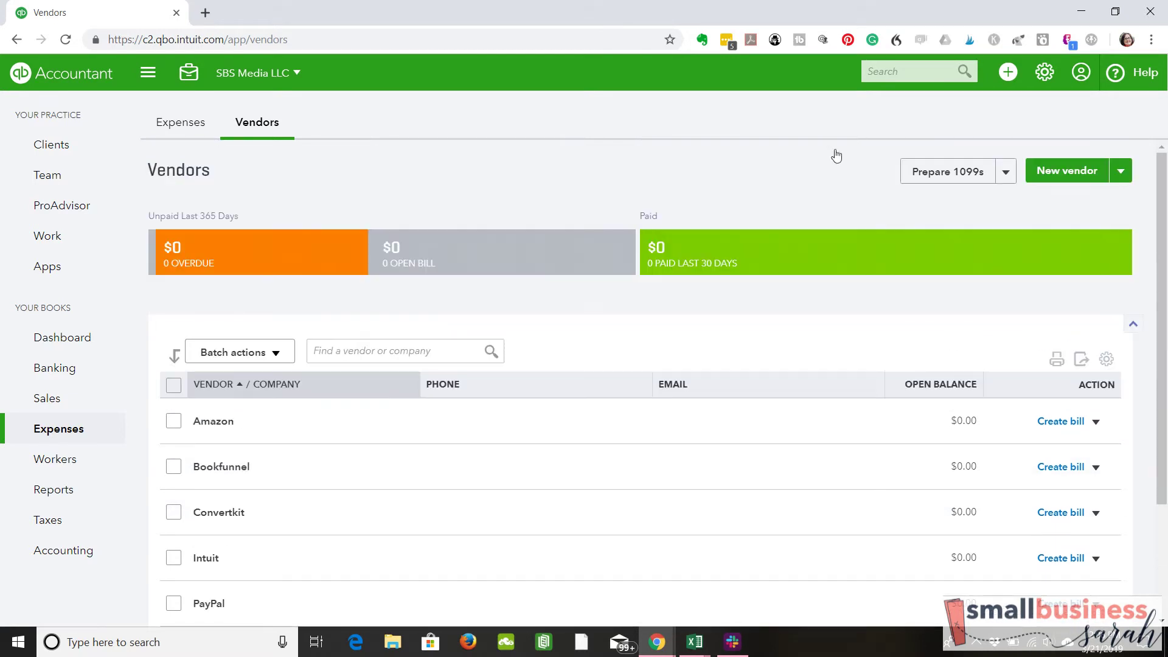
click(180, 123)
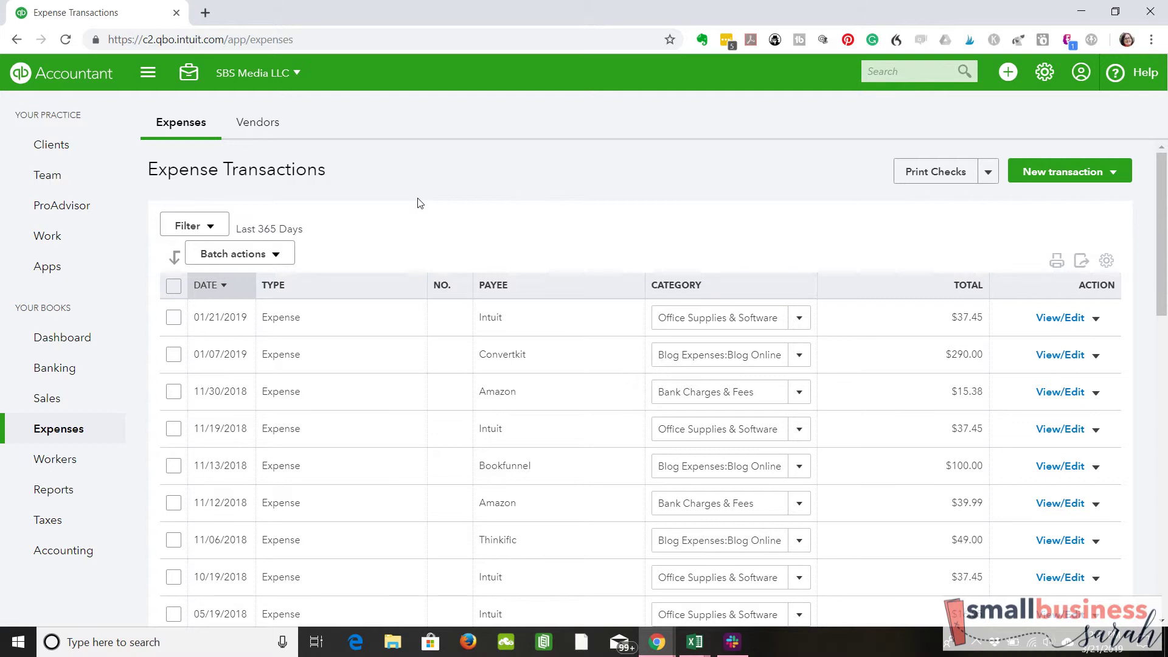
click(799, 319)
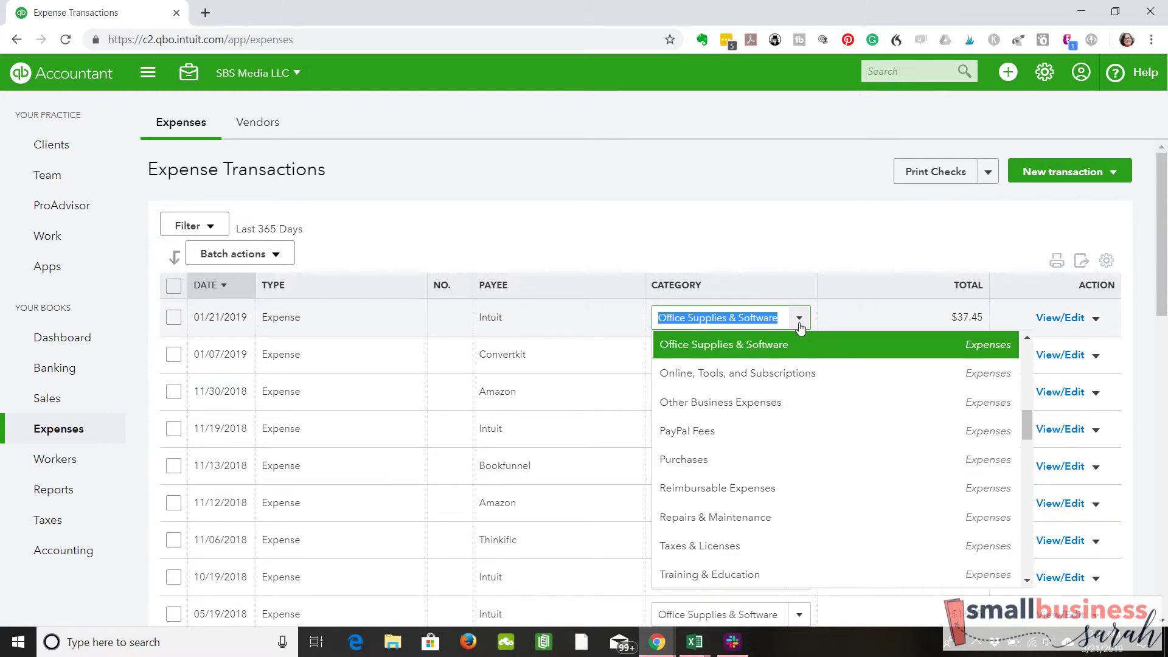
click(737, 373)
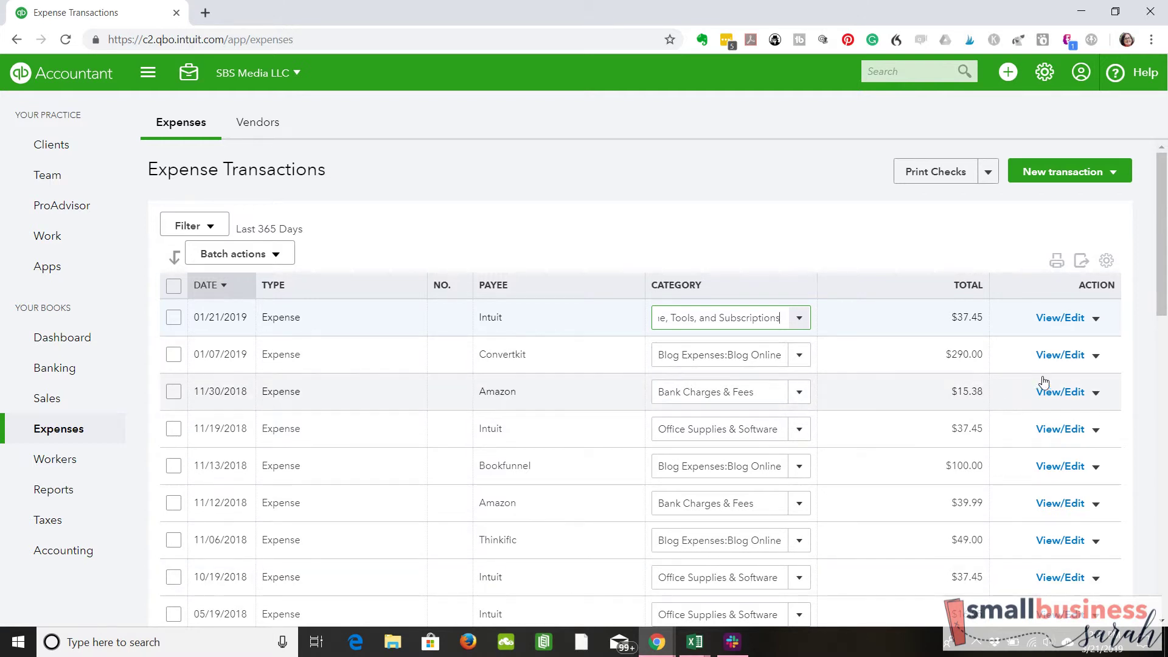
click(1055, 360)
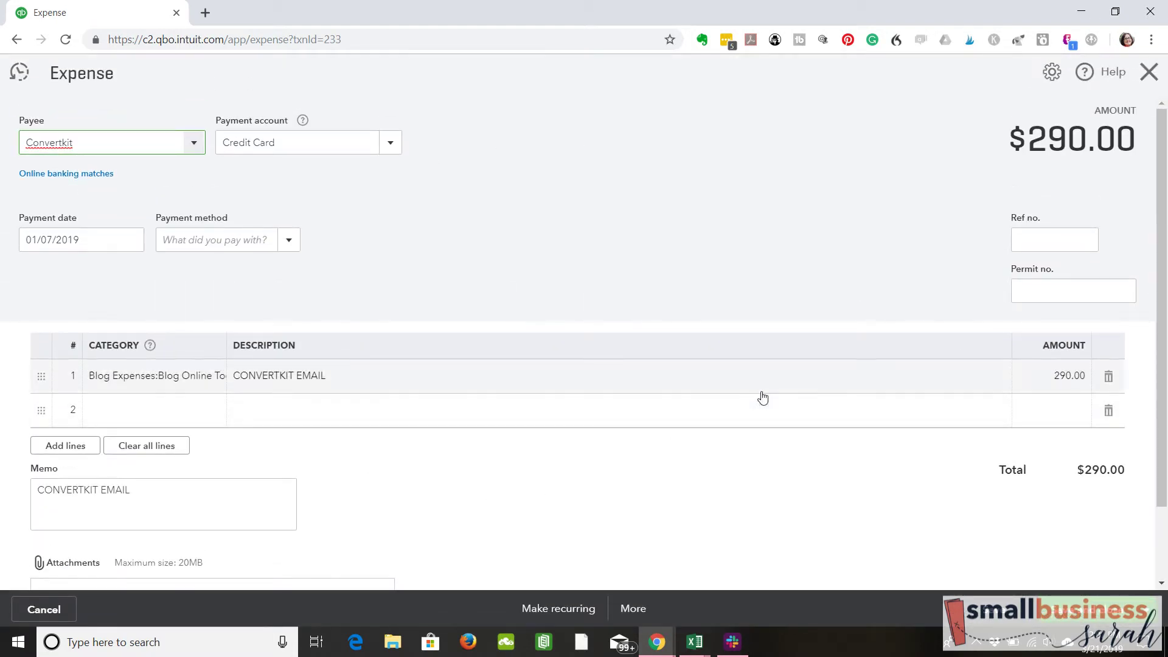
click(1146, 73)
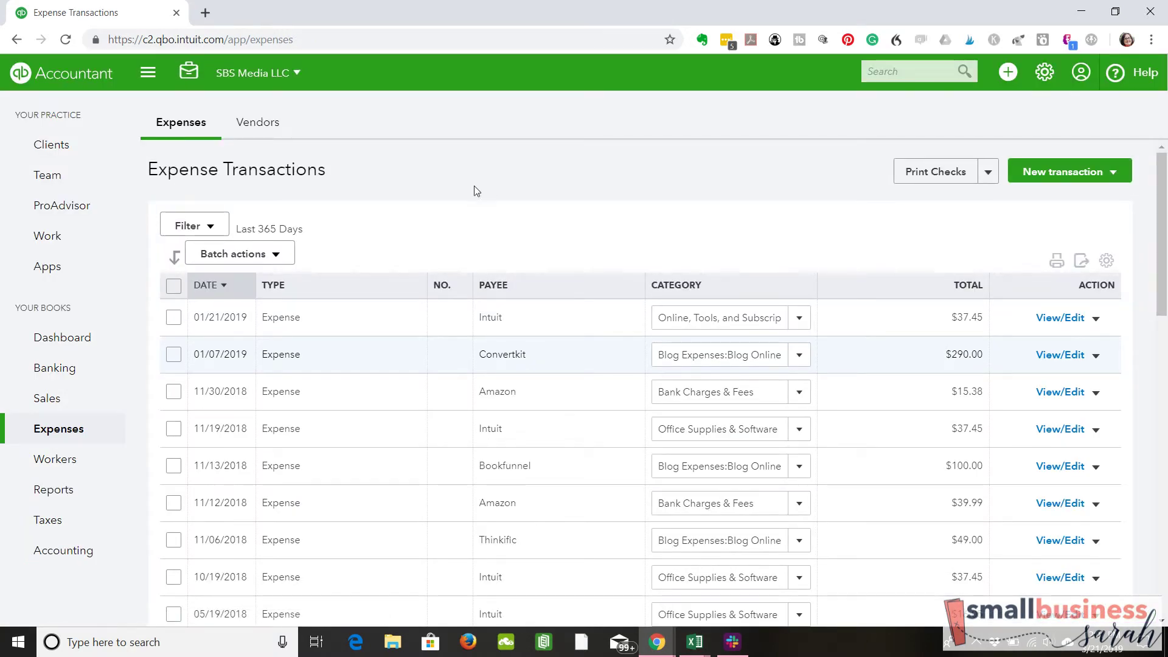
Step: Run the Profit and Loss report for Last Year (01/01/2018–12/31/2018) and scroll to Expenses
click(82, 492)
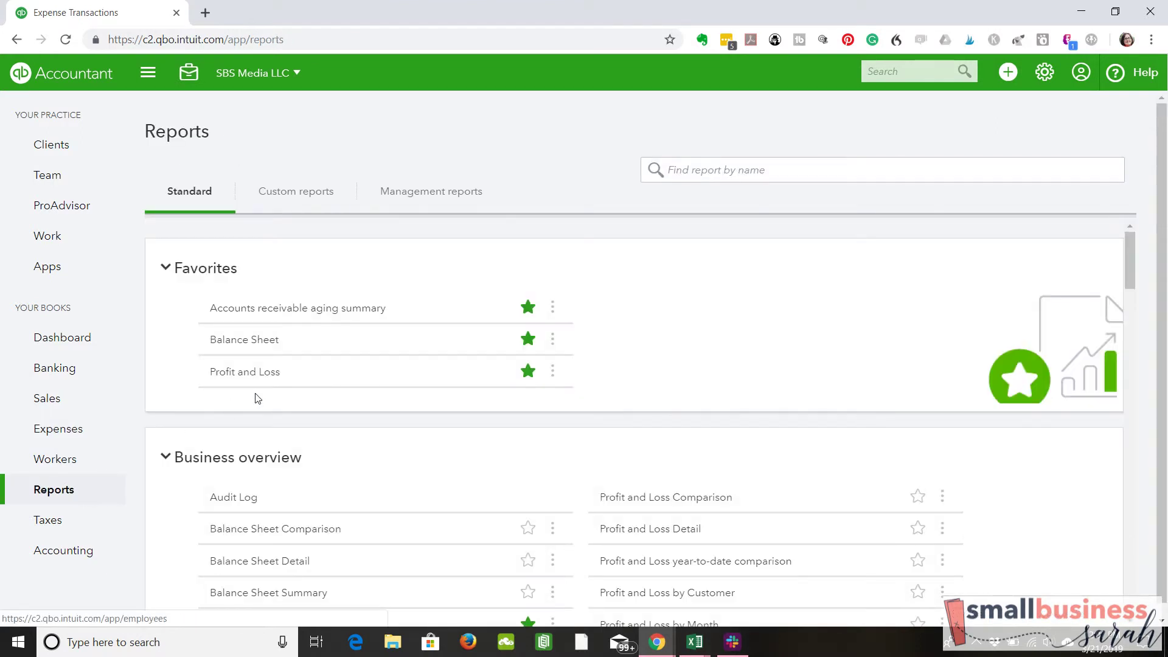
click(245, 379)
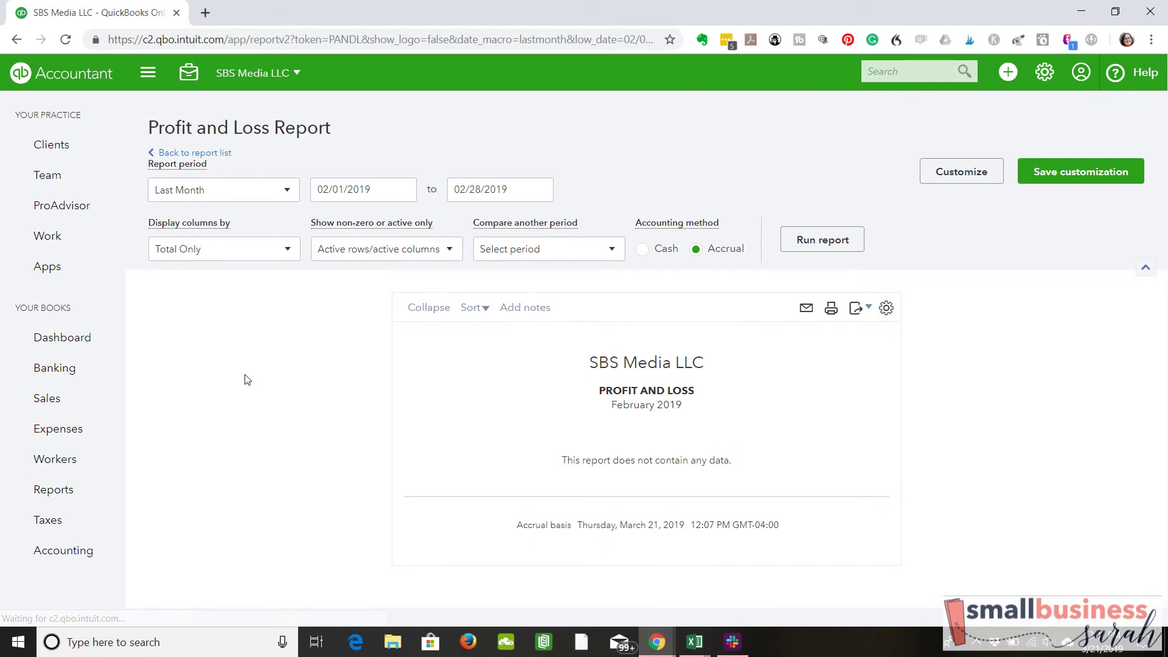
click(287, 189)
scroll(291, 265, down, 3)
click(235, 423)
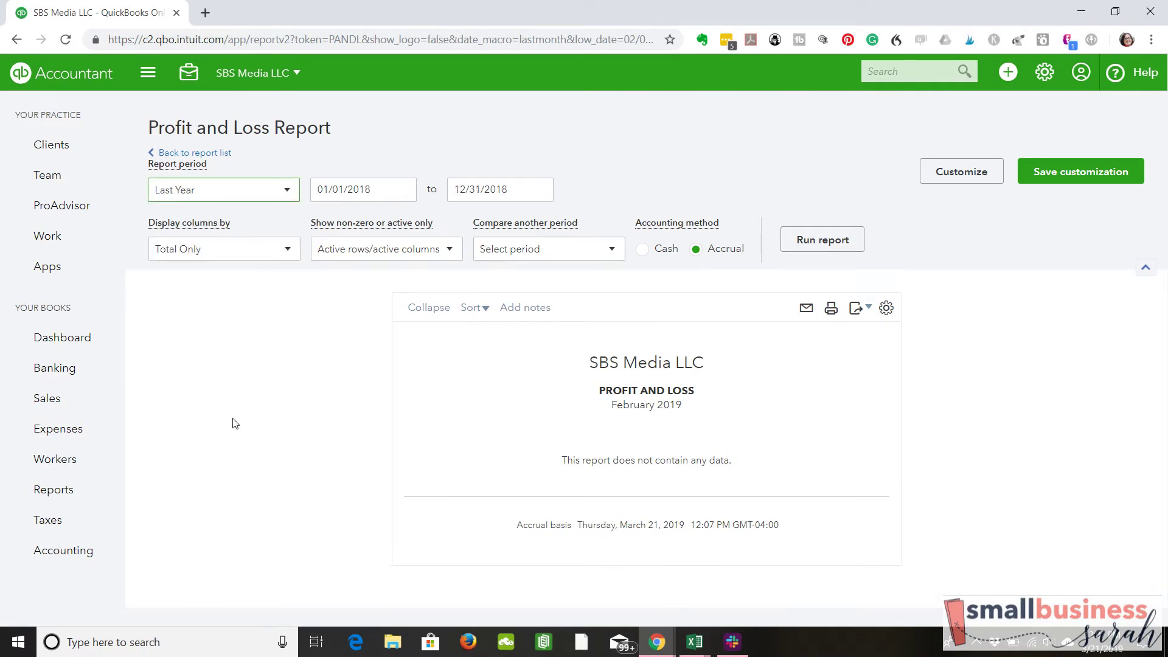
click(823, 239)
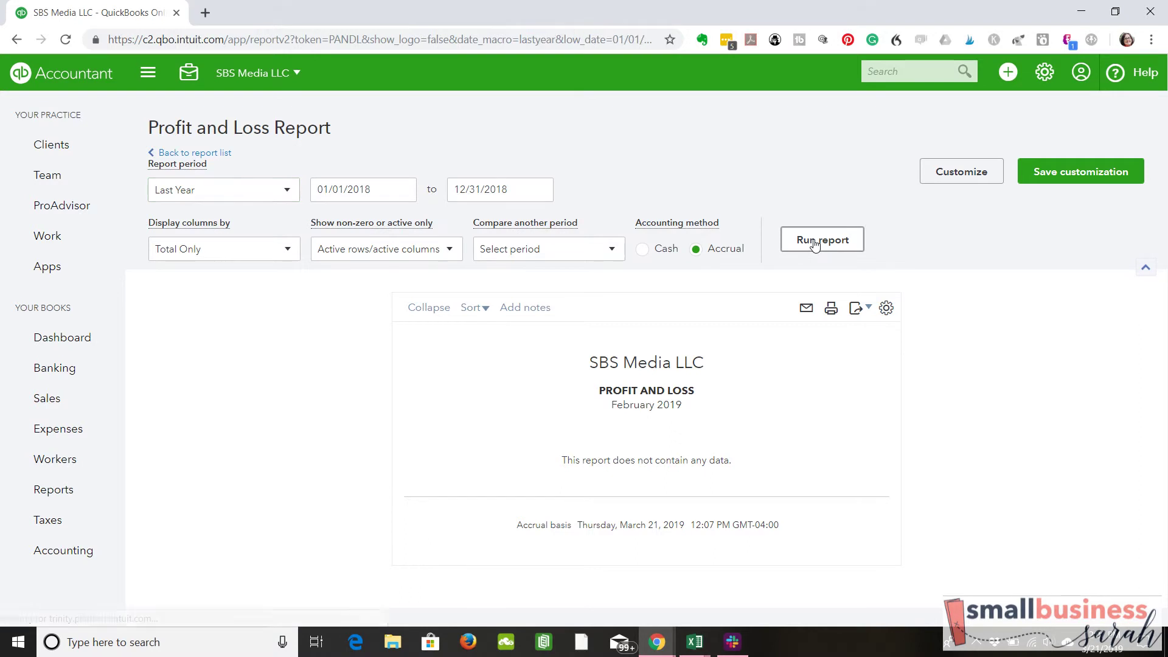
scroll(911, 239, down, 3)
drag(1163, 260, 1166, 436)
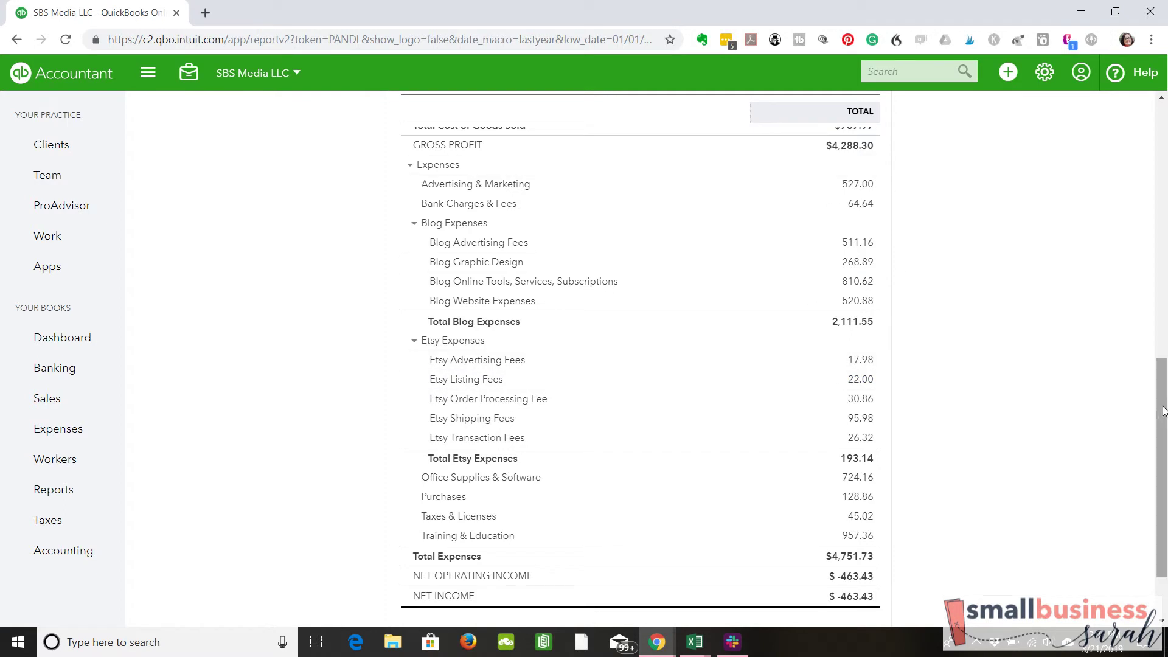
mouse_move(1164, 447)
mouse_down()
mouse_move(1163, 416)
mouse_move(1163, 437)
mouse_up()
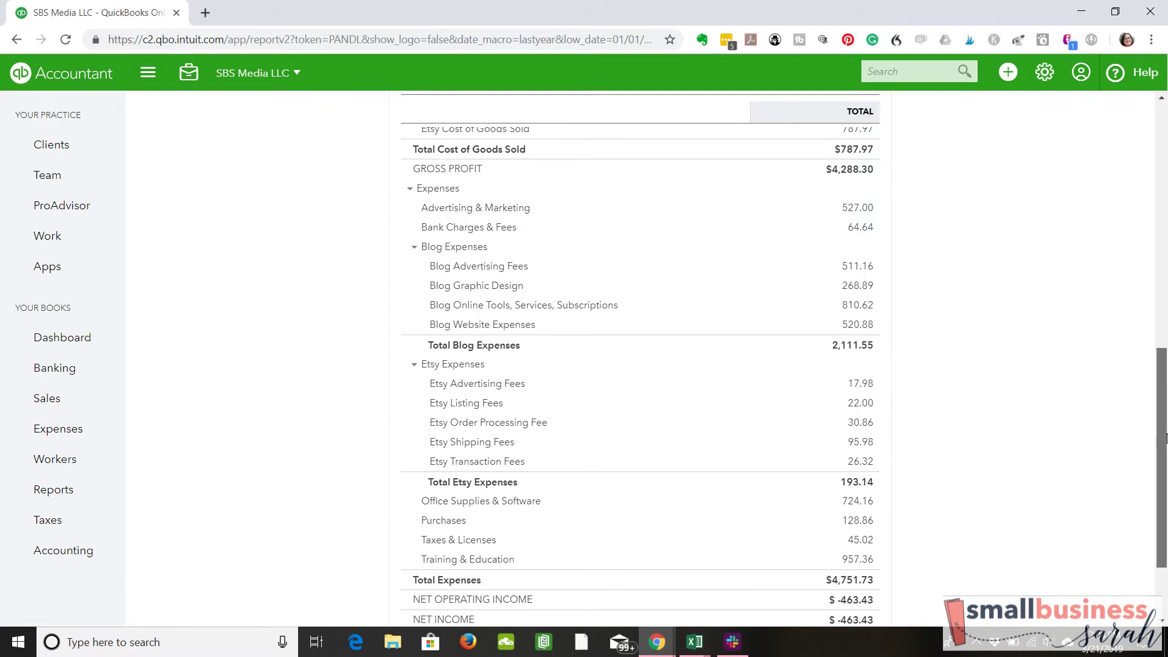
Step: Open the Transaction Report behind the 724.16 Office Supplies & Software total
click(856, 502)
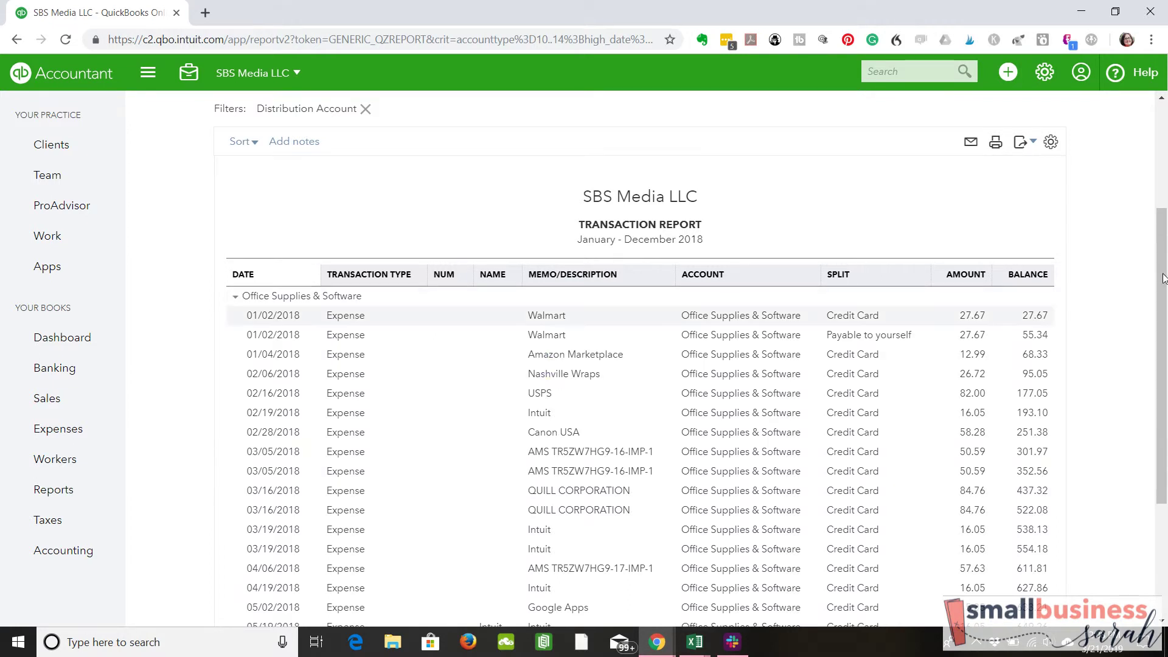
drag(1162, 251, 1162, 353)
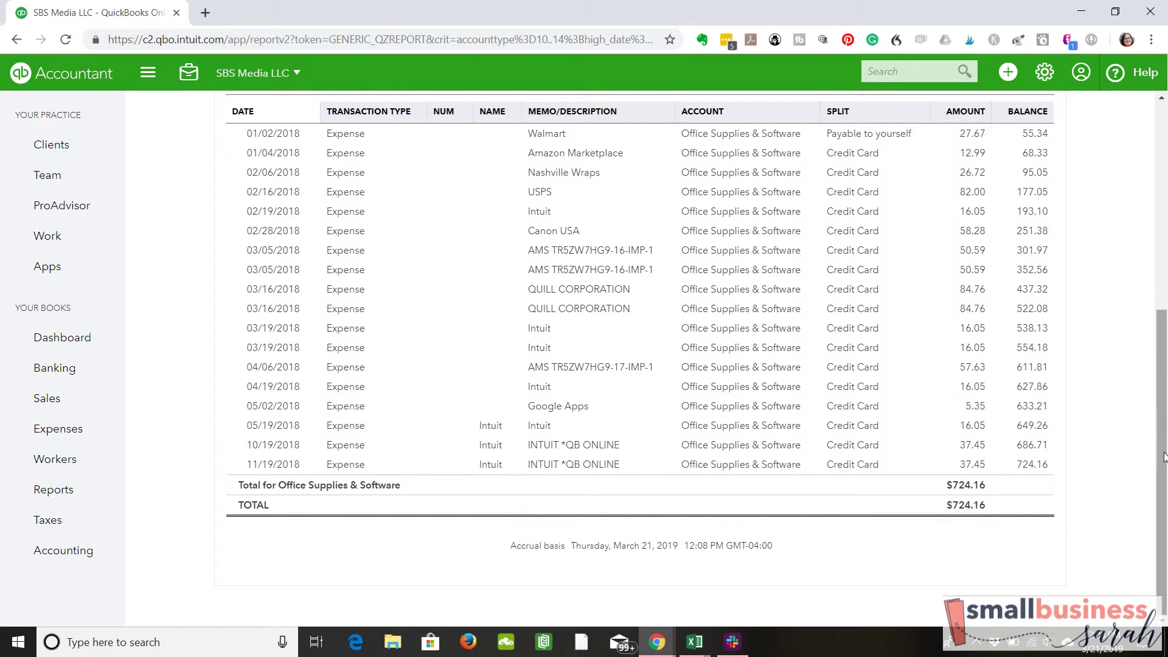
scroll(1163, 456, up, 3)
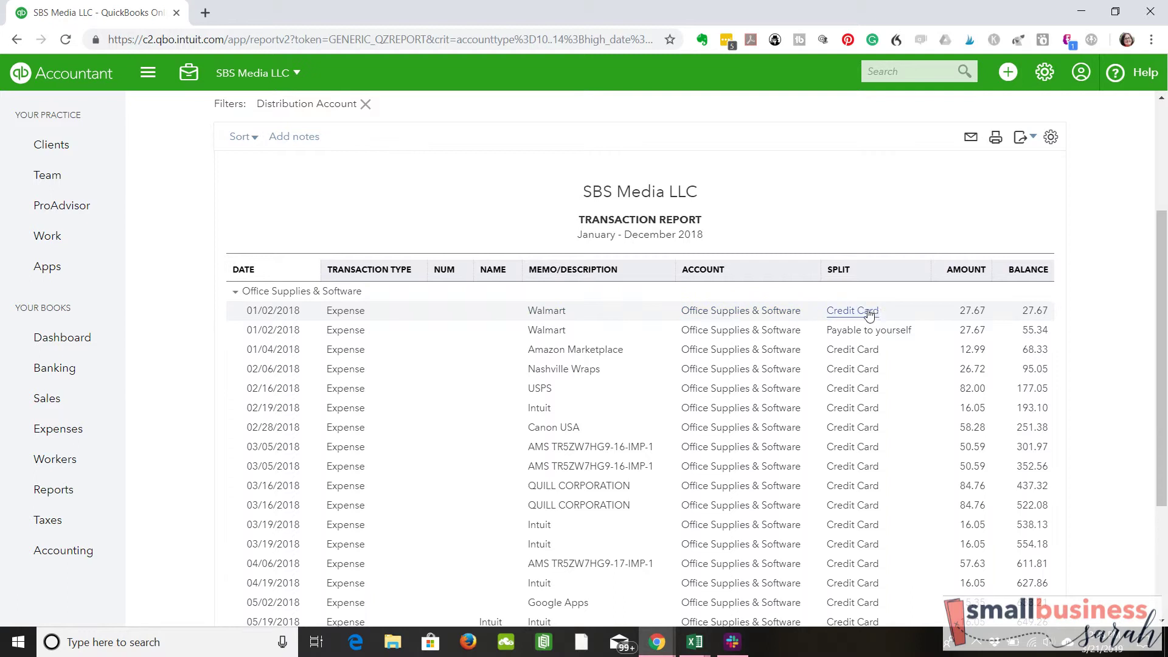
Step: Change the 01/02/2018 Walmart $27.67 expense's category to Online, Tools, and Subscriptions and save
click(972, 312)
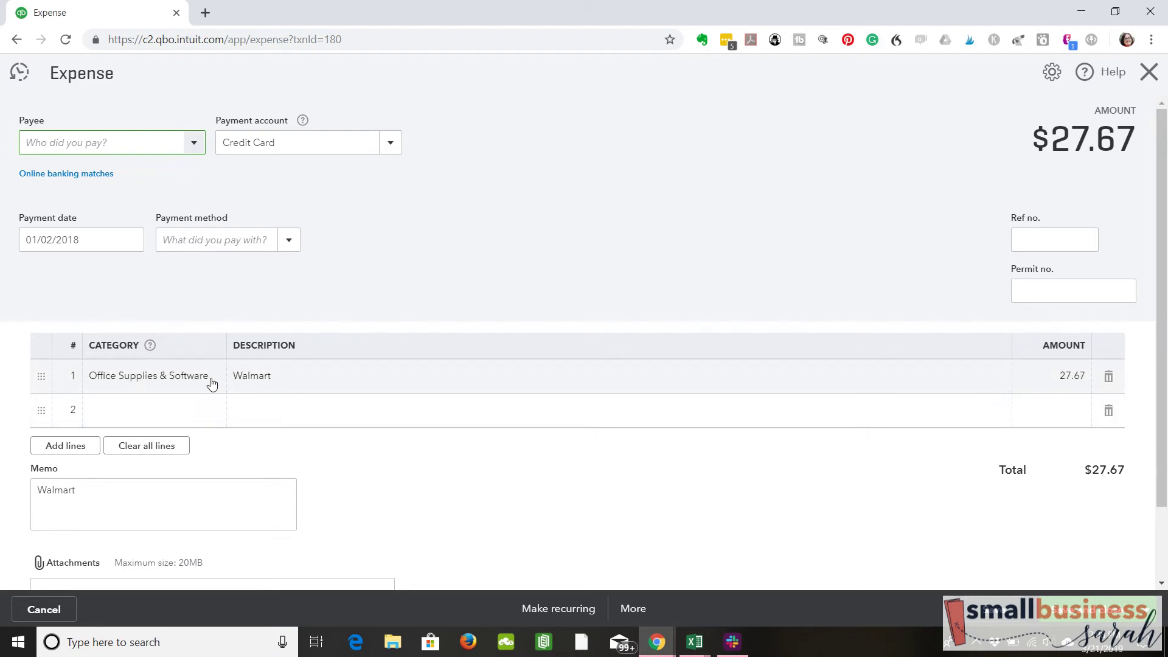
click(212, 382)
click(211, 380)
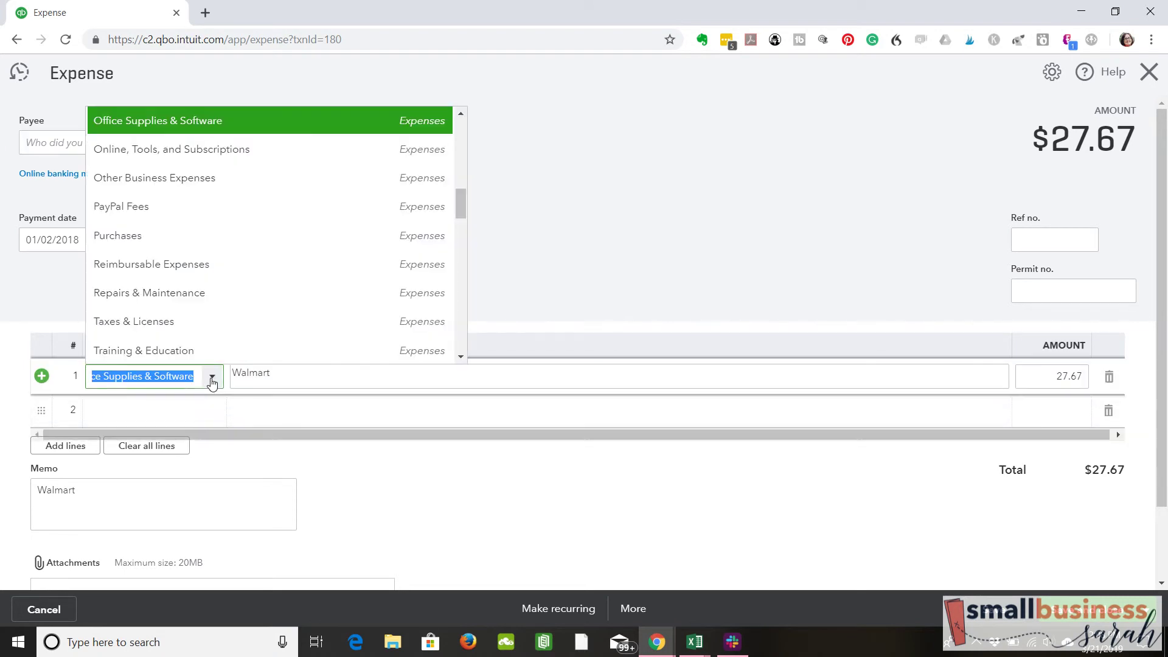
click(199, 151)
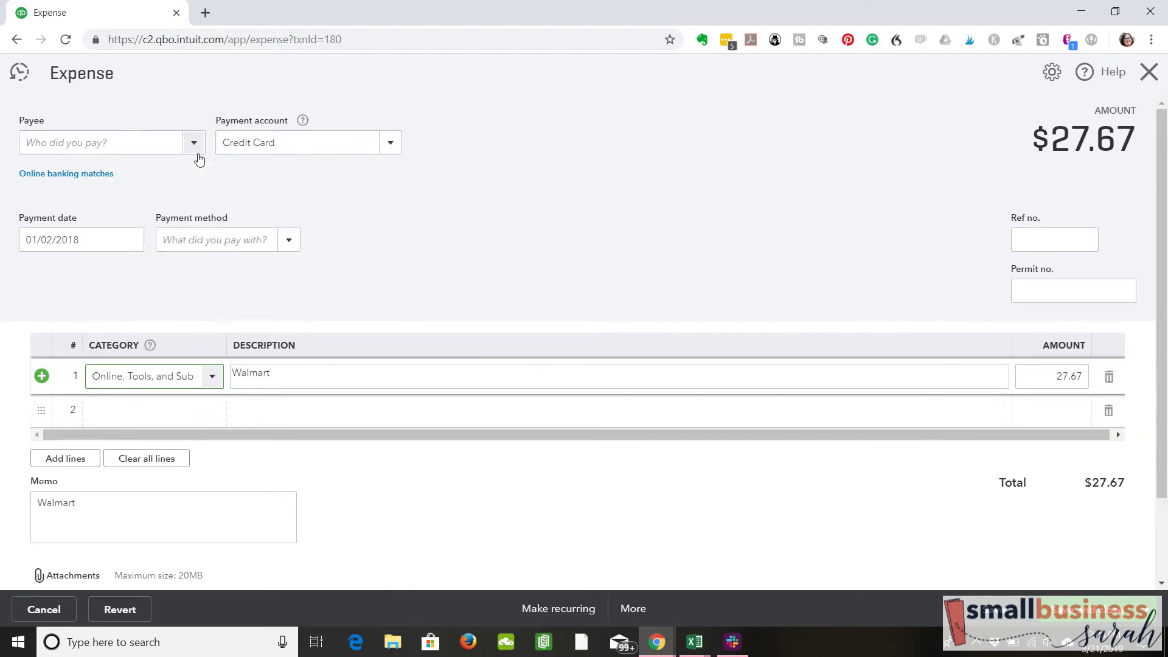
click(1116, 430)
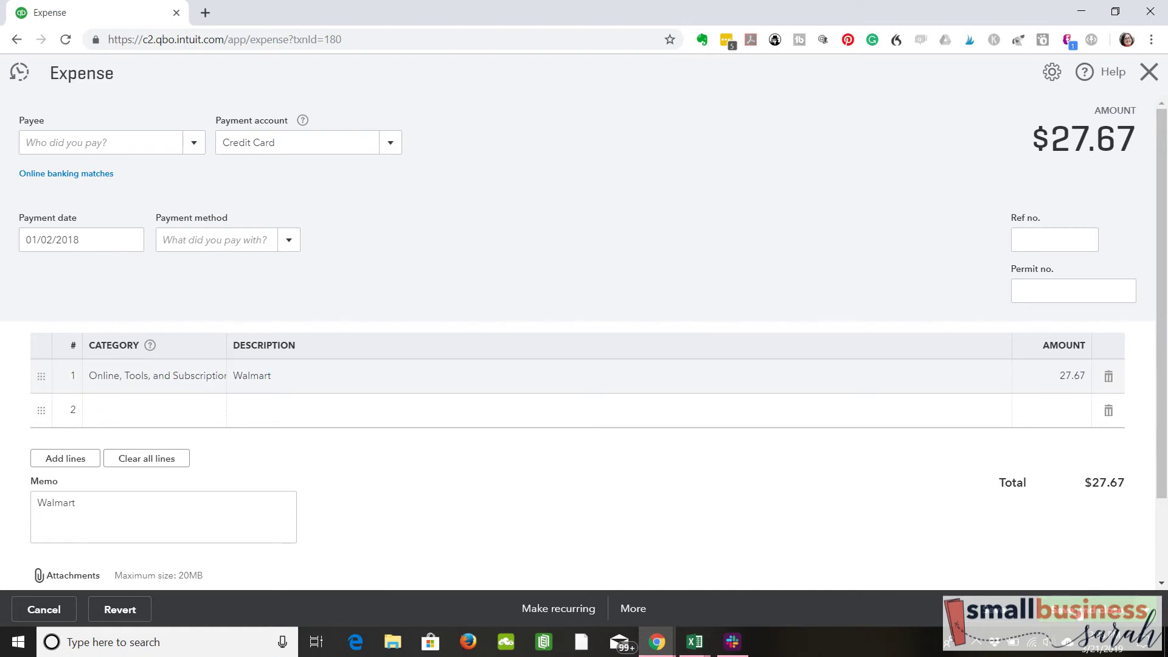
click(1123, 609)
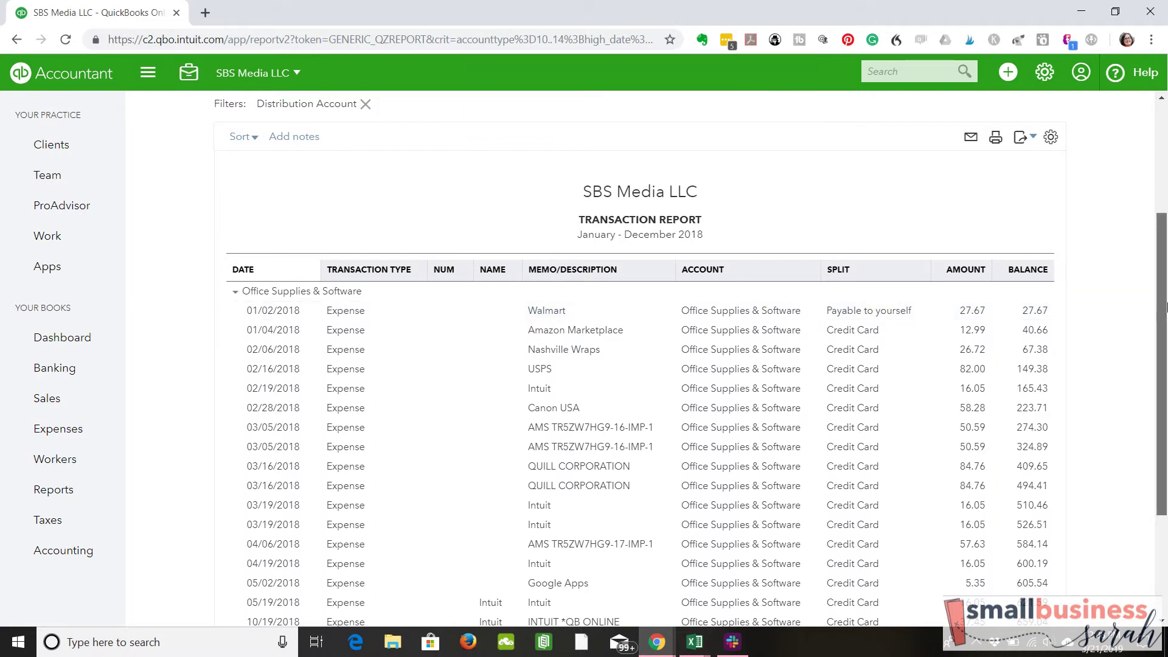
Step: Back on the Profit and Loss summary, drill into the 810.62 blog tools expenses
drag(1161, 291, 1150, 179)
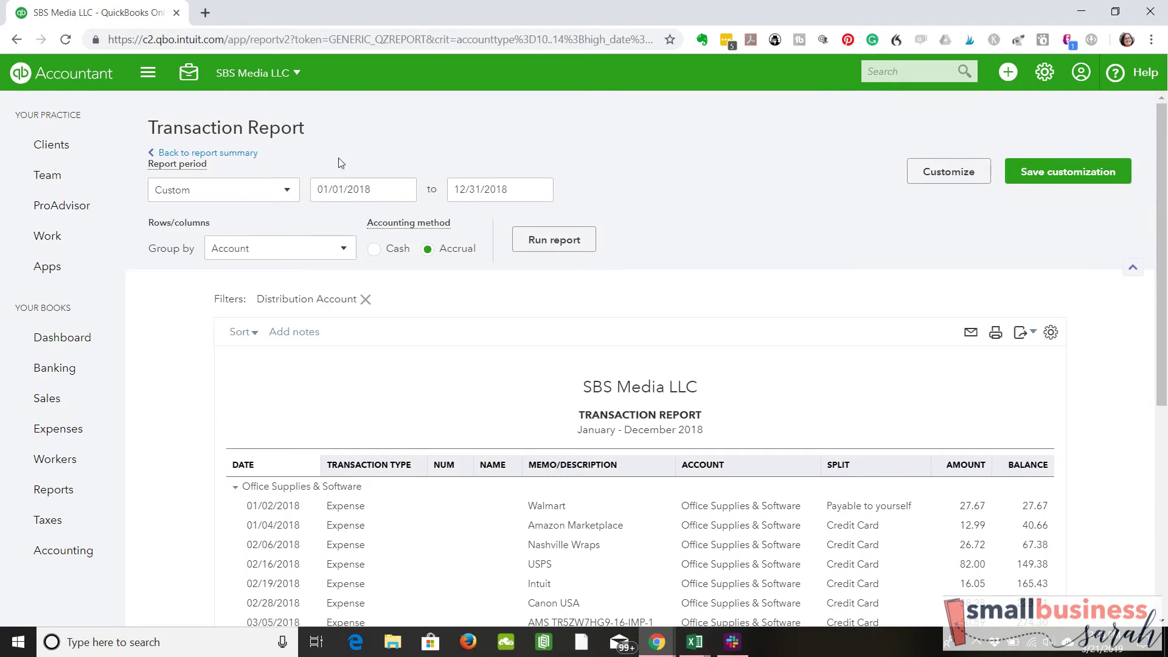
click(241, 156)
scroll(1132, 318, down, 10)
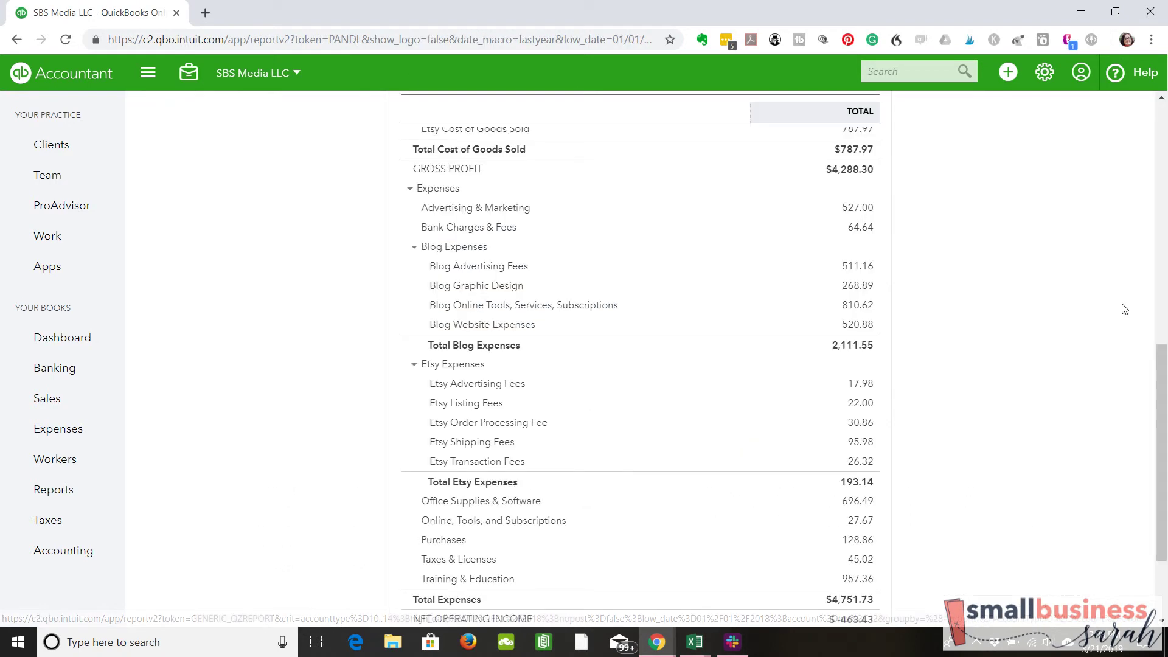
click(858, 308)
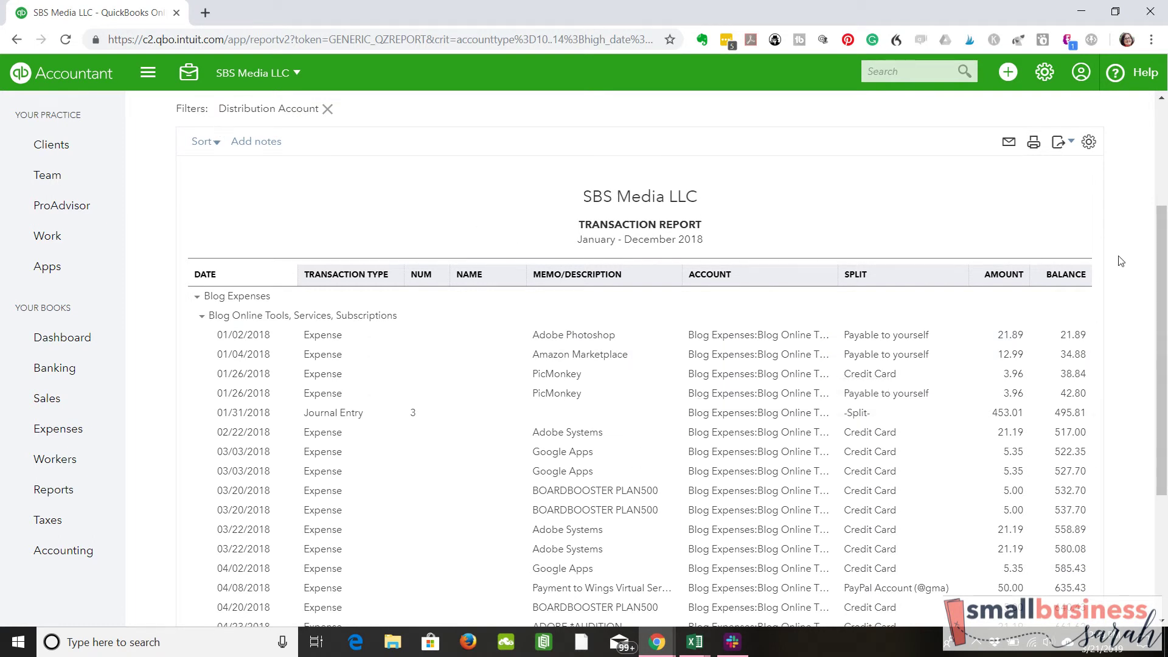
drag(1165, 301, 1163, 199)
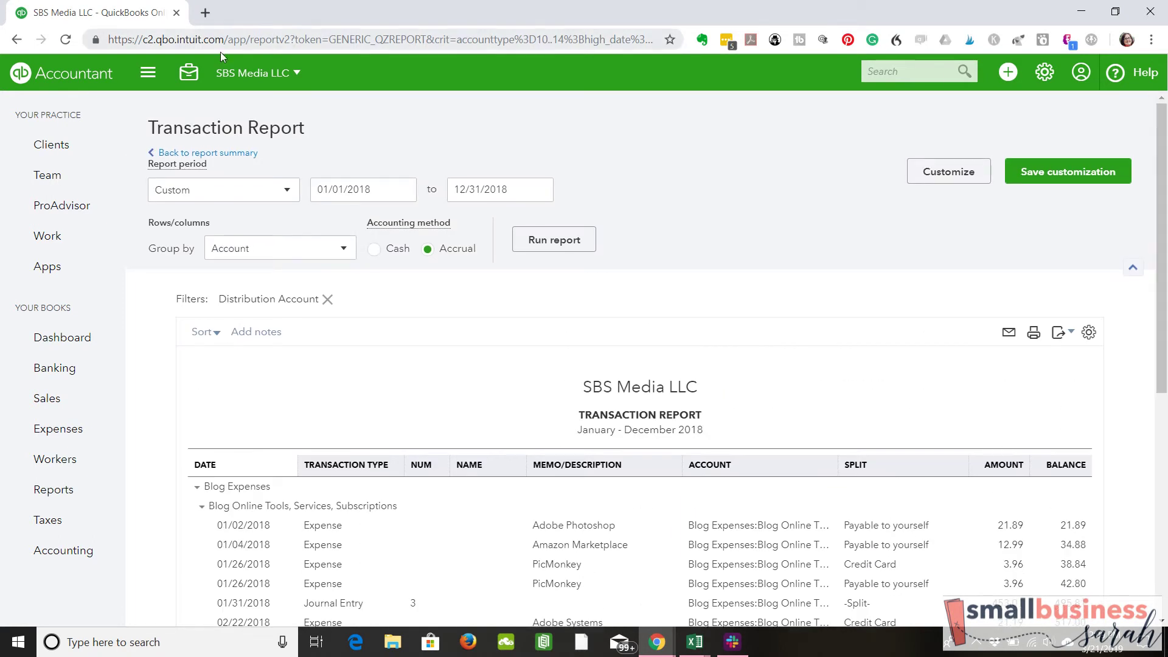
Step: Drill into the 27.67 Online, Tools, and Subscriptions total, check the Walmart expense, and return
click(229, 153)
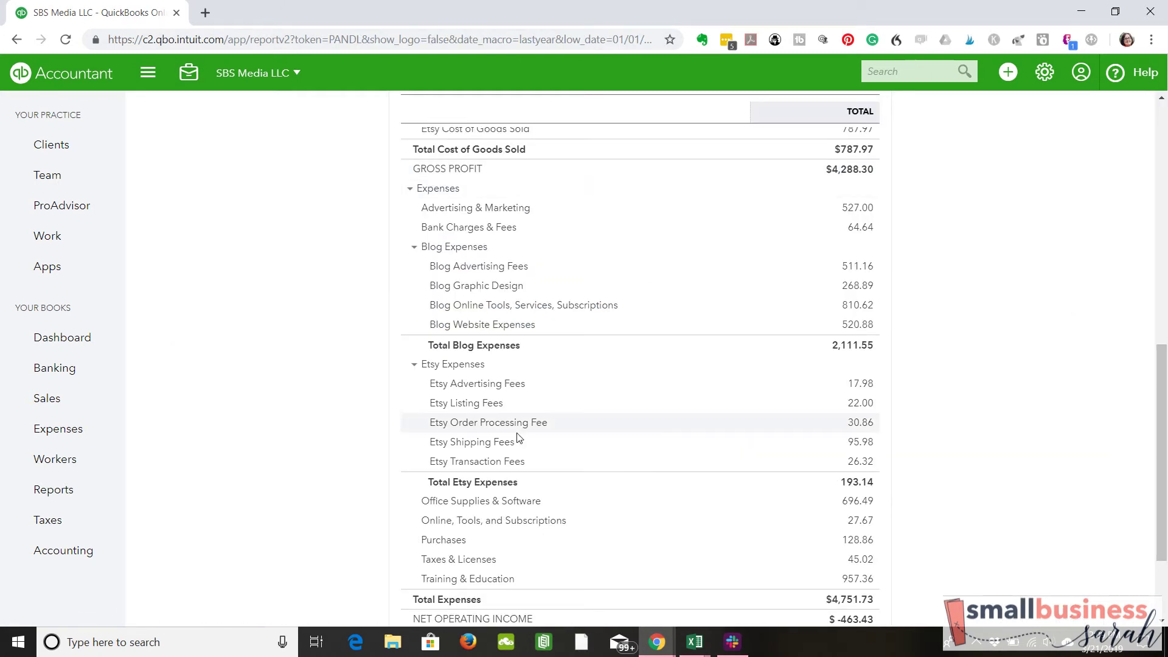
click(867, 525)
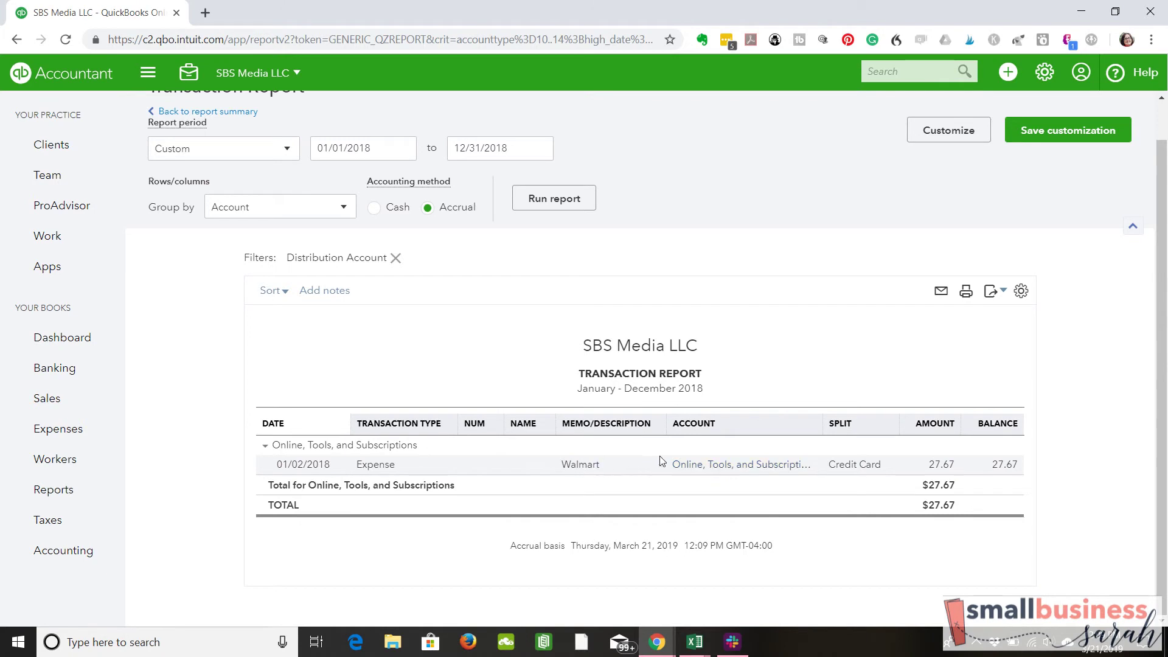
click(702, 471)
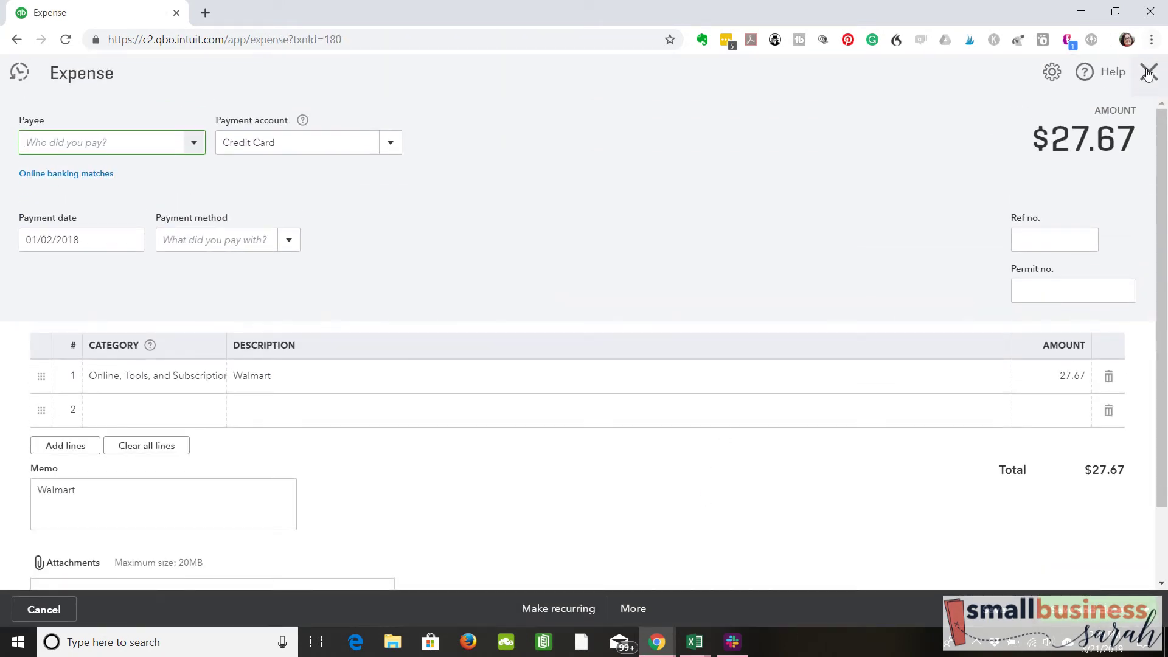
click(1148, 81)
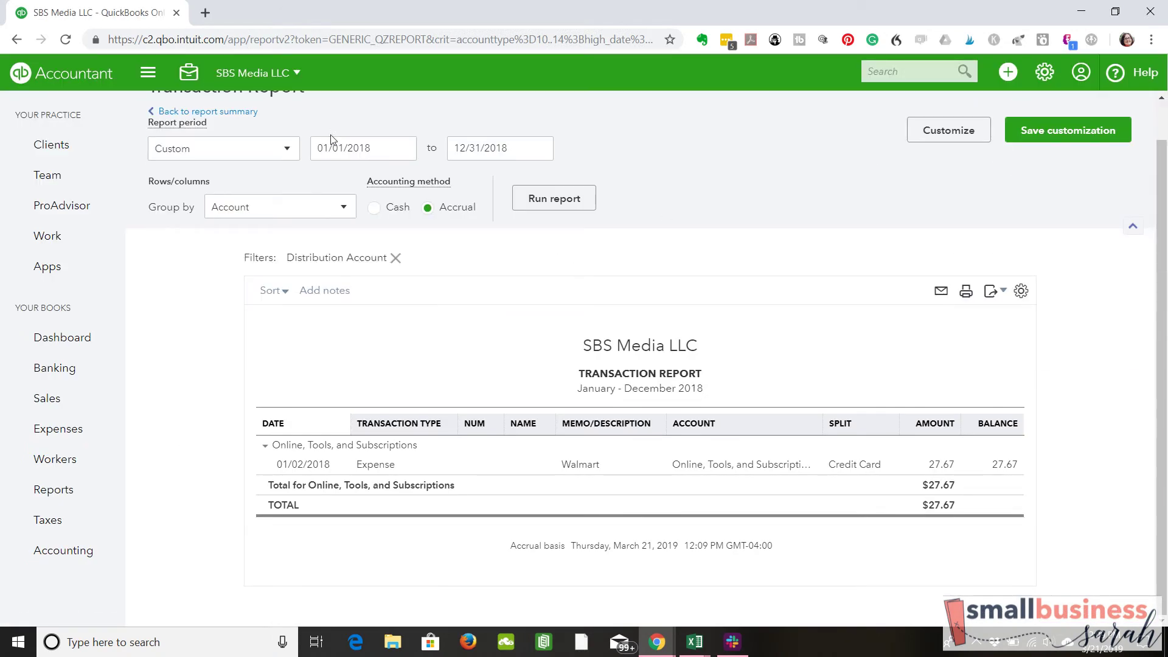
click(238, 111)
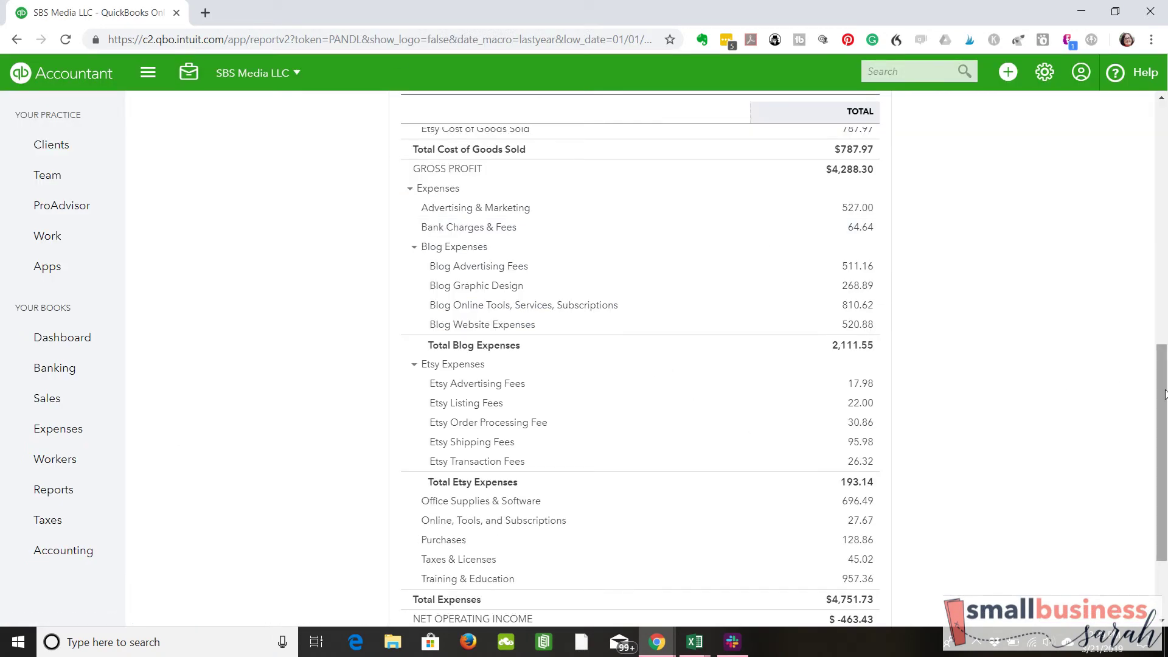
drag(1164, 405, 1166, 327)
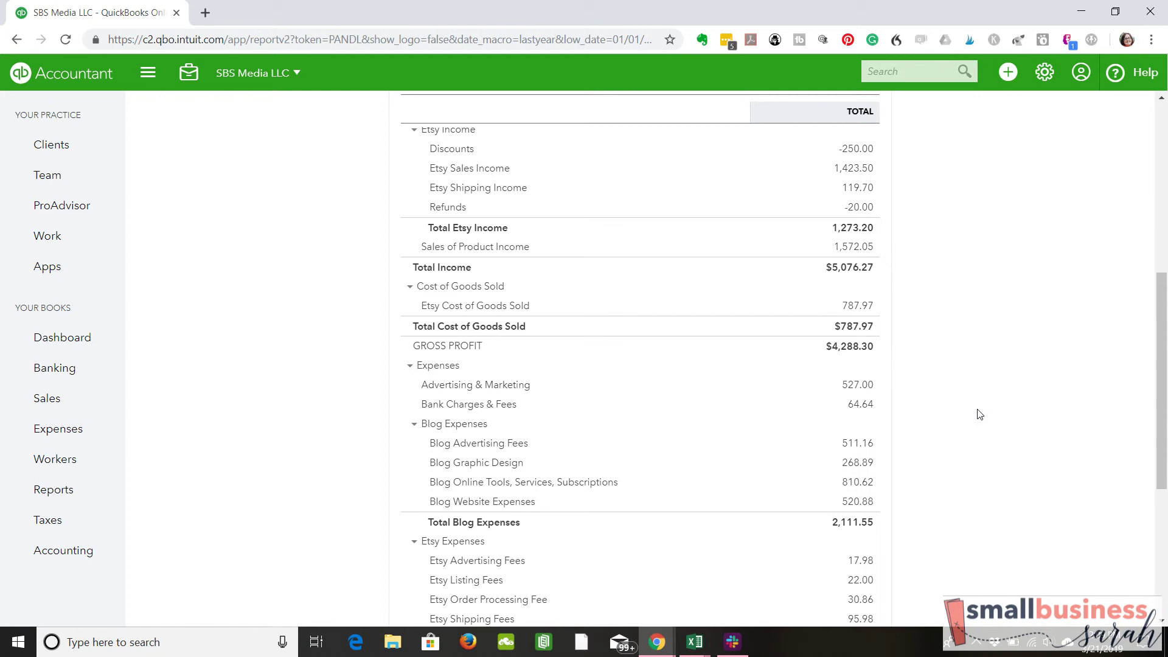
Step: Show the Credit Card account's In QuickBooks transactions in the Banking feed
click(88, 381)
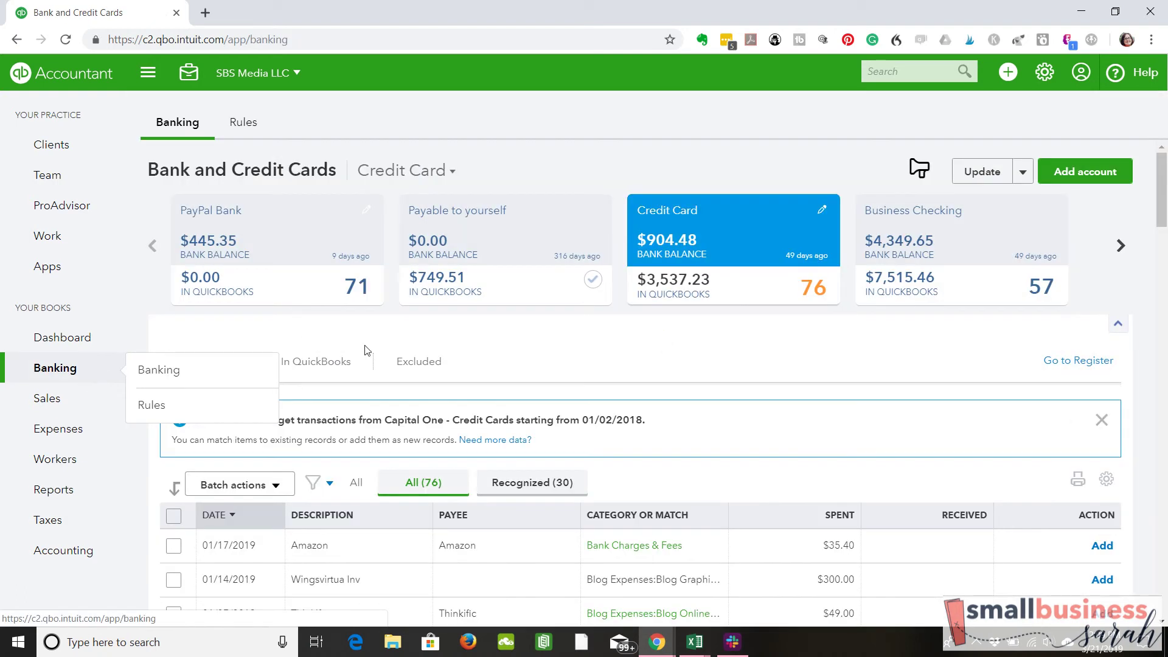
click(332, 367)
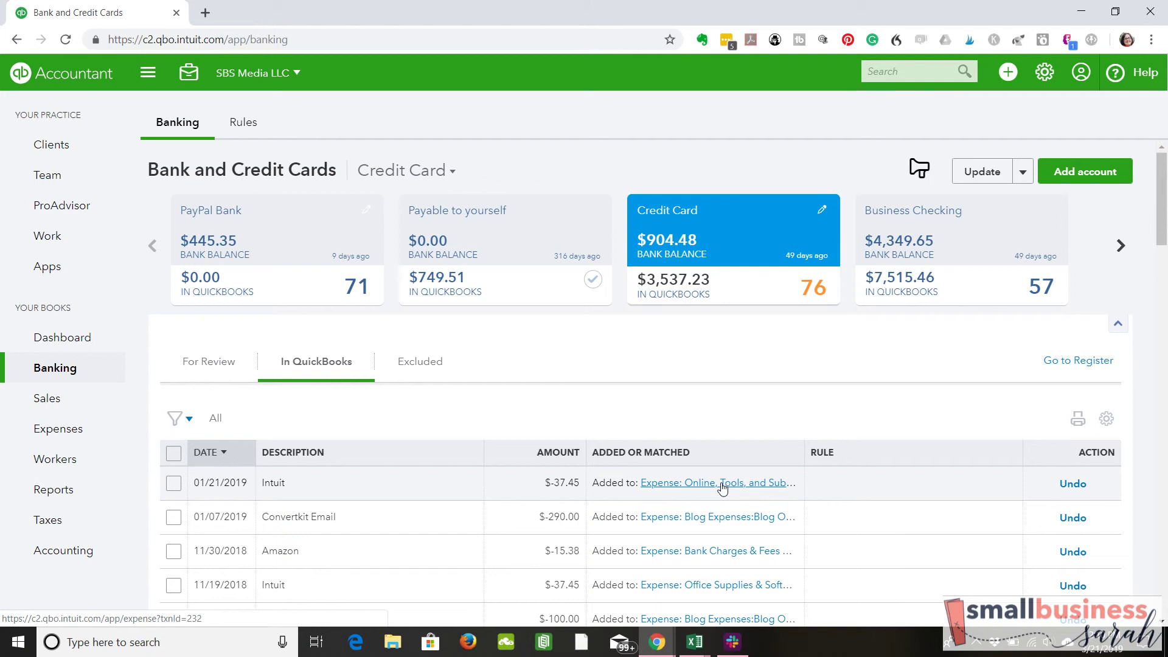
Step: Review the Convertkit charge in the credit card register, then go to Expense Transactions
click(1087, 365)
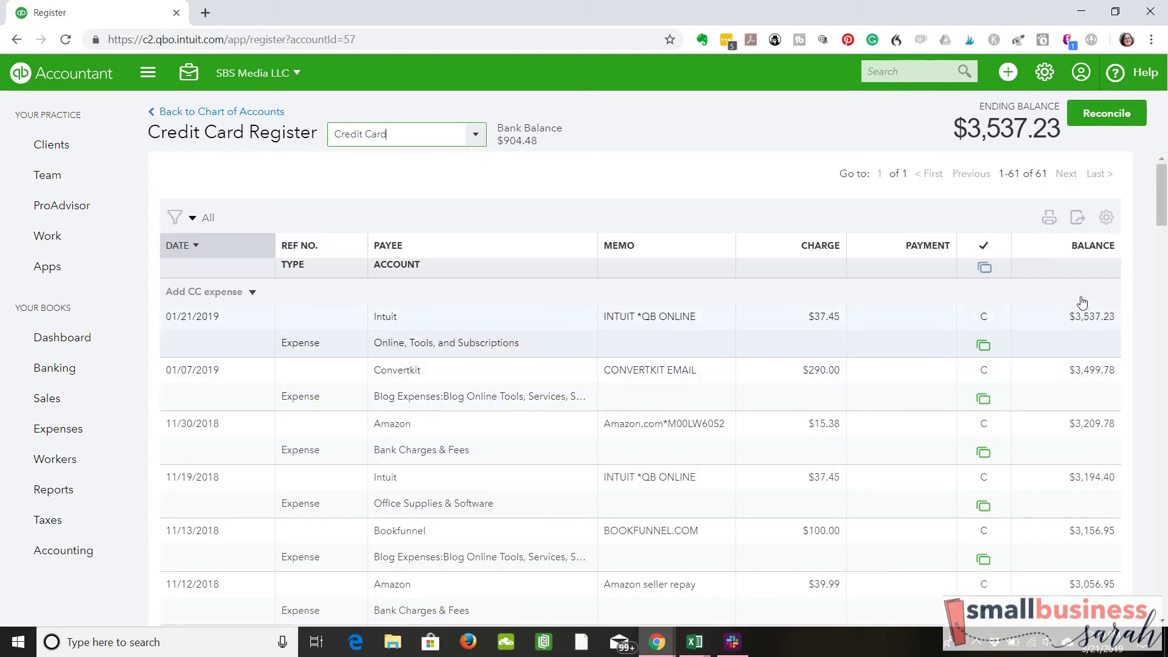
click(719, 392)
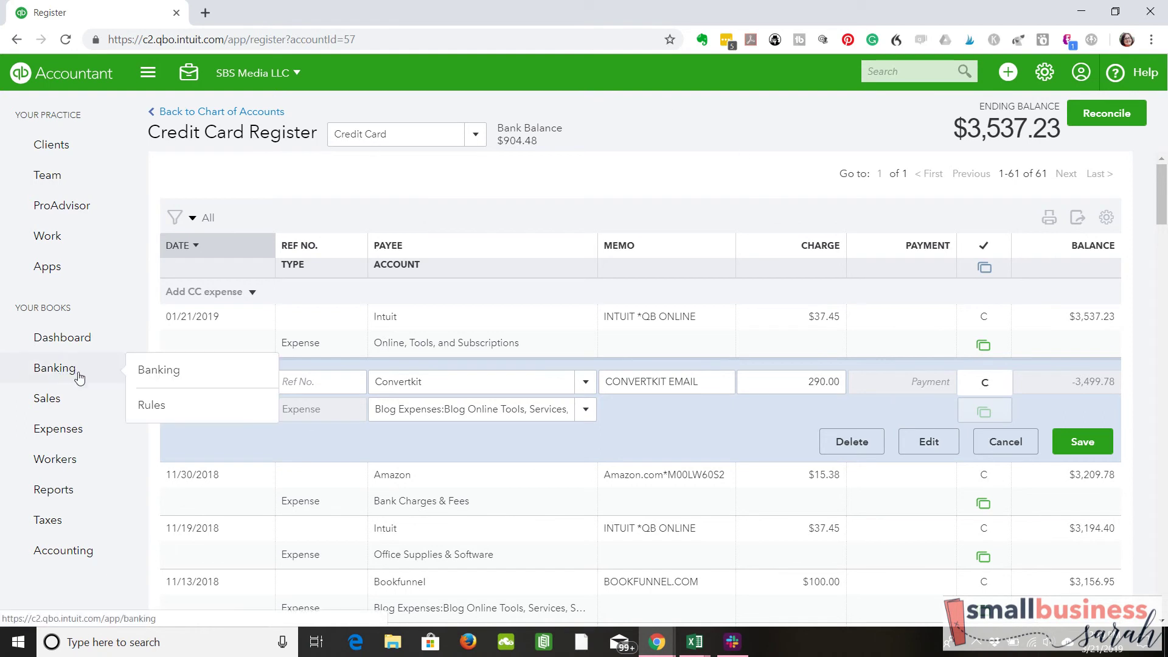
click(58, 429)
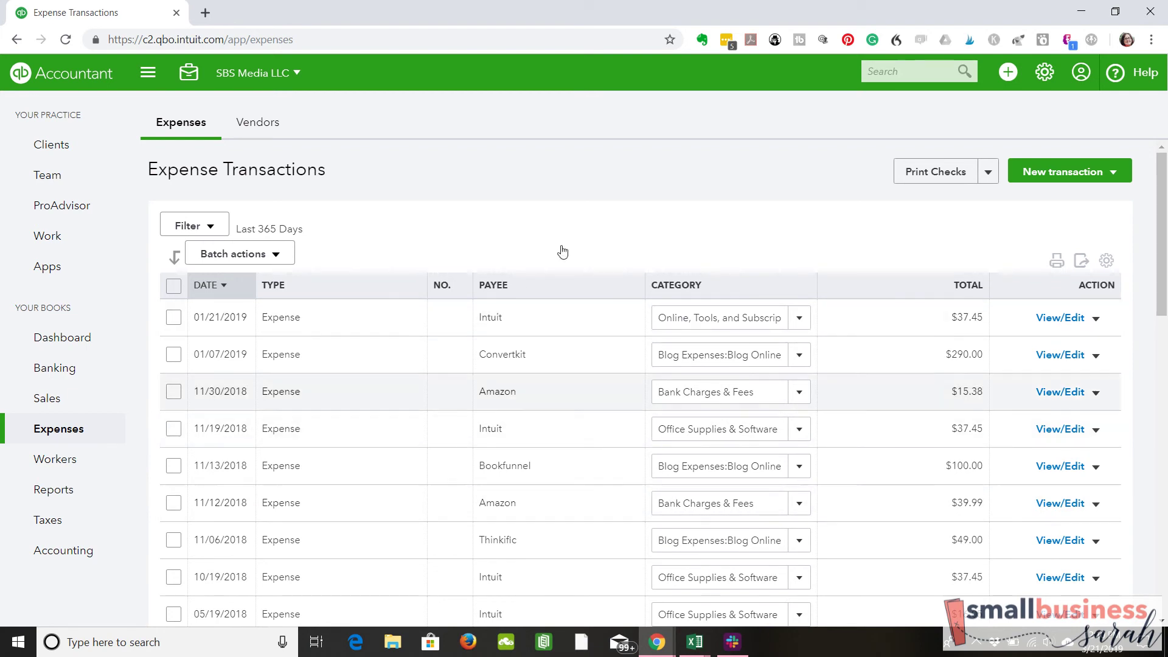
Step: On Amazon's vendor page, select both Bank Charges & Fees expenses ($55.37) for batch actions
click(258, 124)
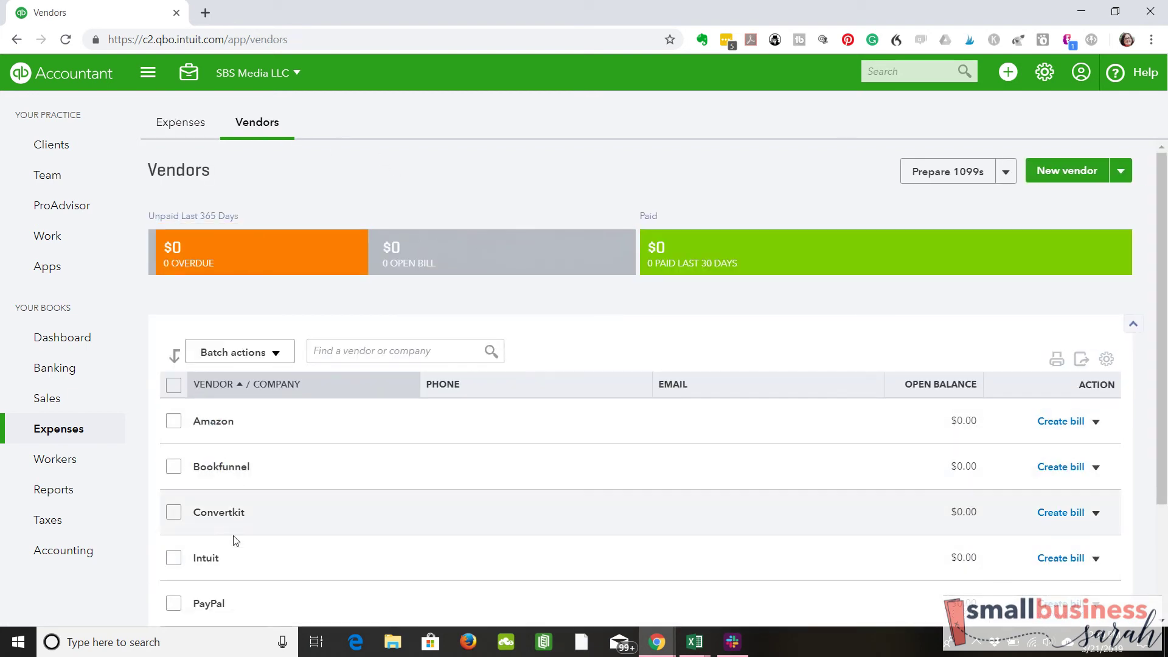
click(213, 421)
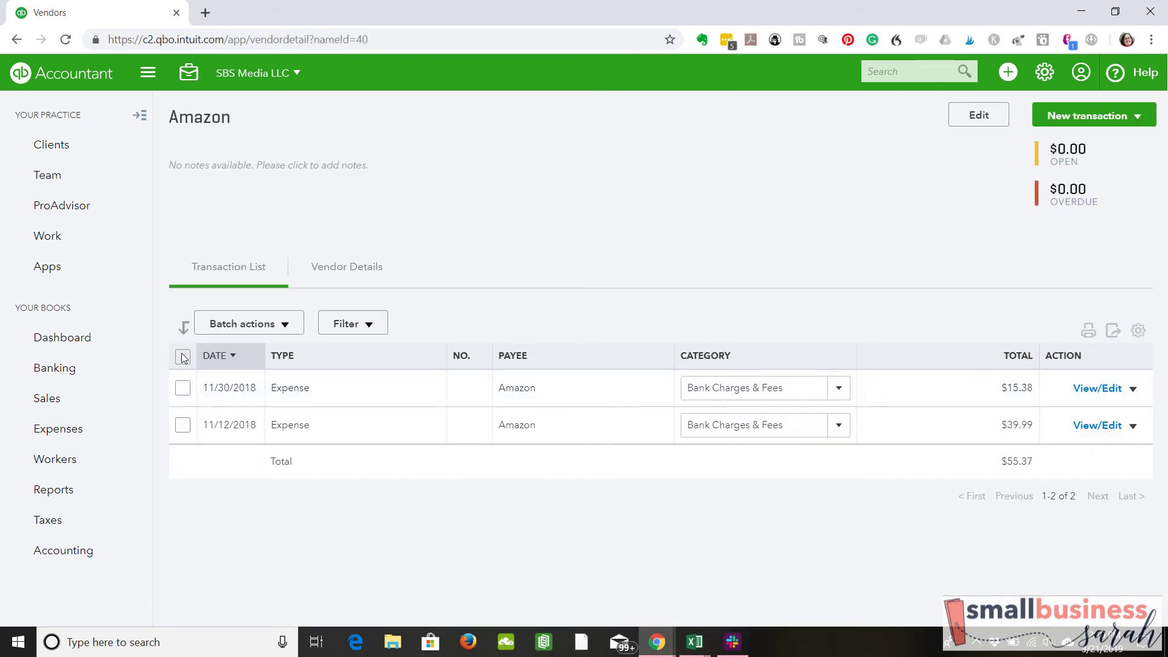
click(182, 357)
click(284, 330)
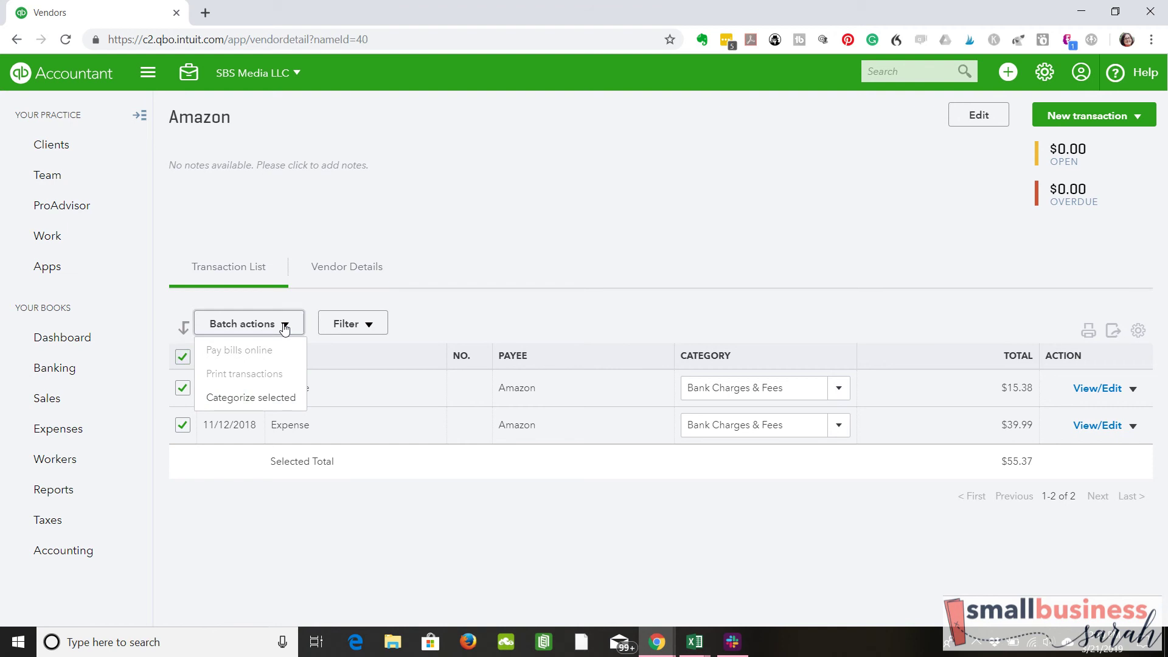
click(428, 205)
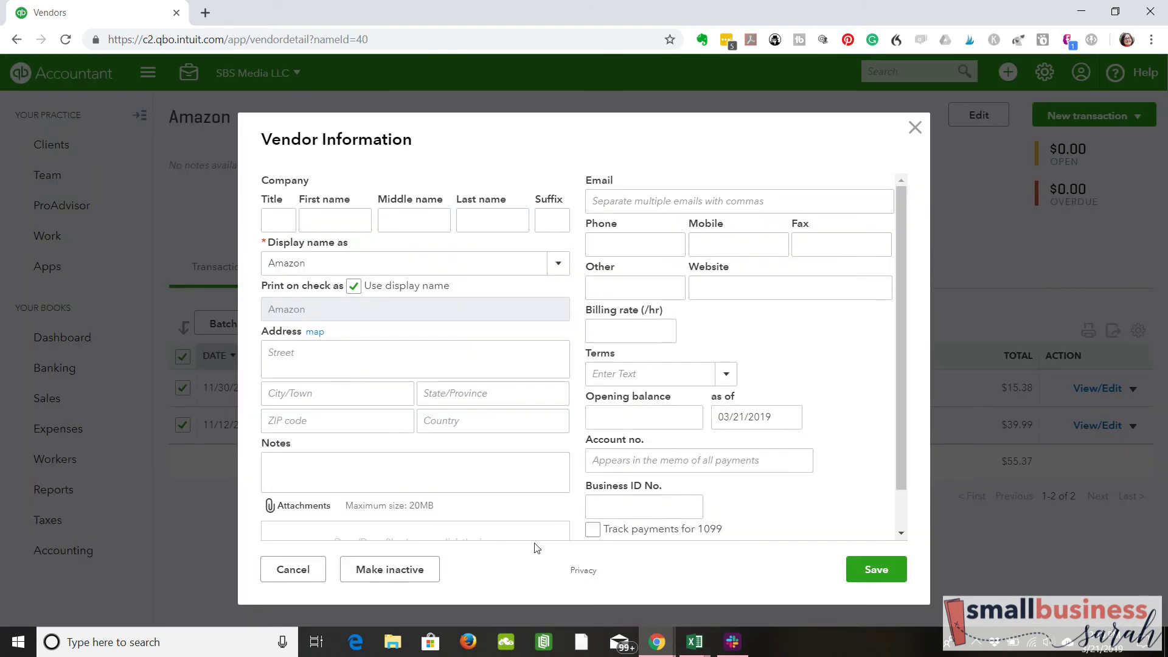
click(292, 571)
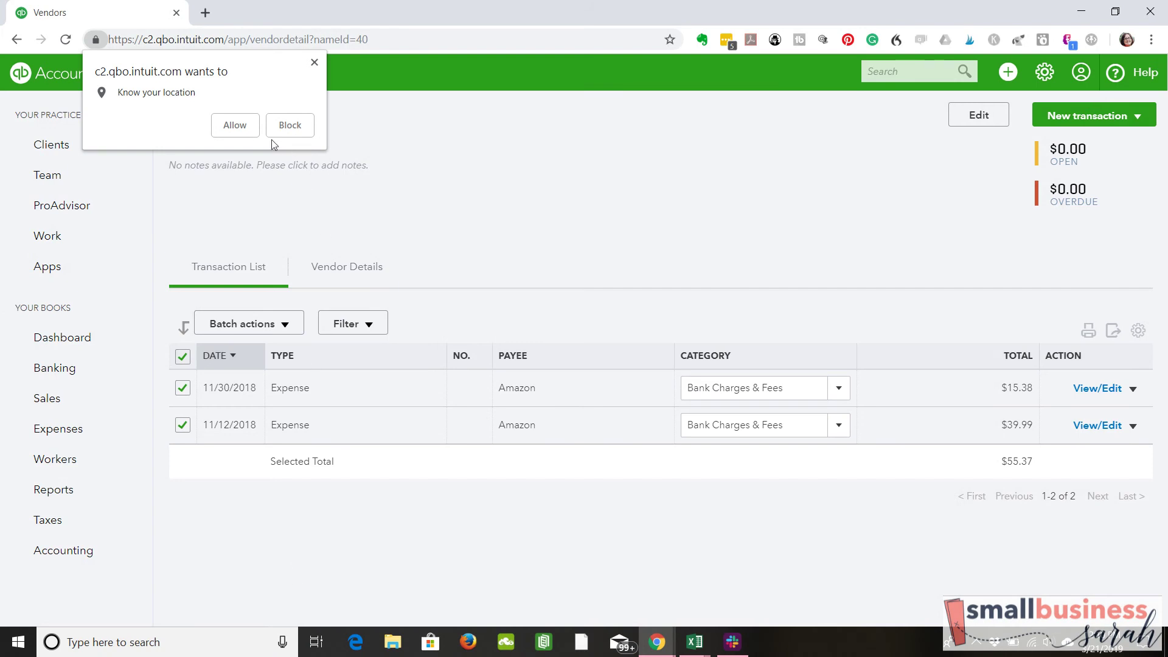
click(279, 125)
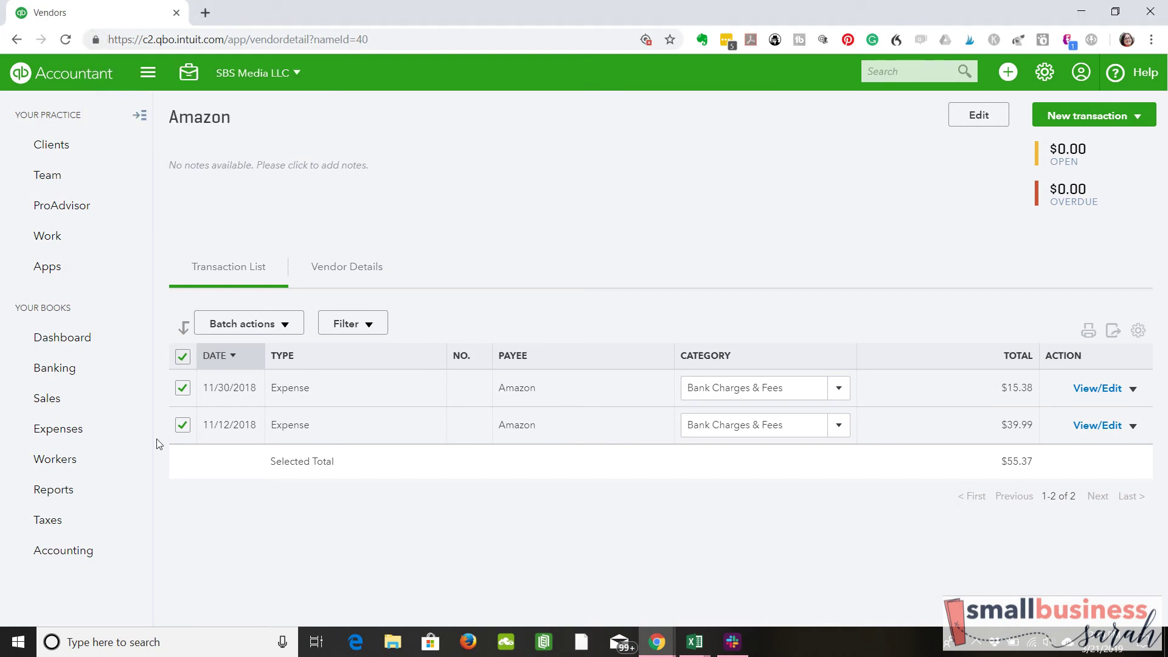
Step: Go to the Reports page from the left navigation
click(93, 496)
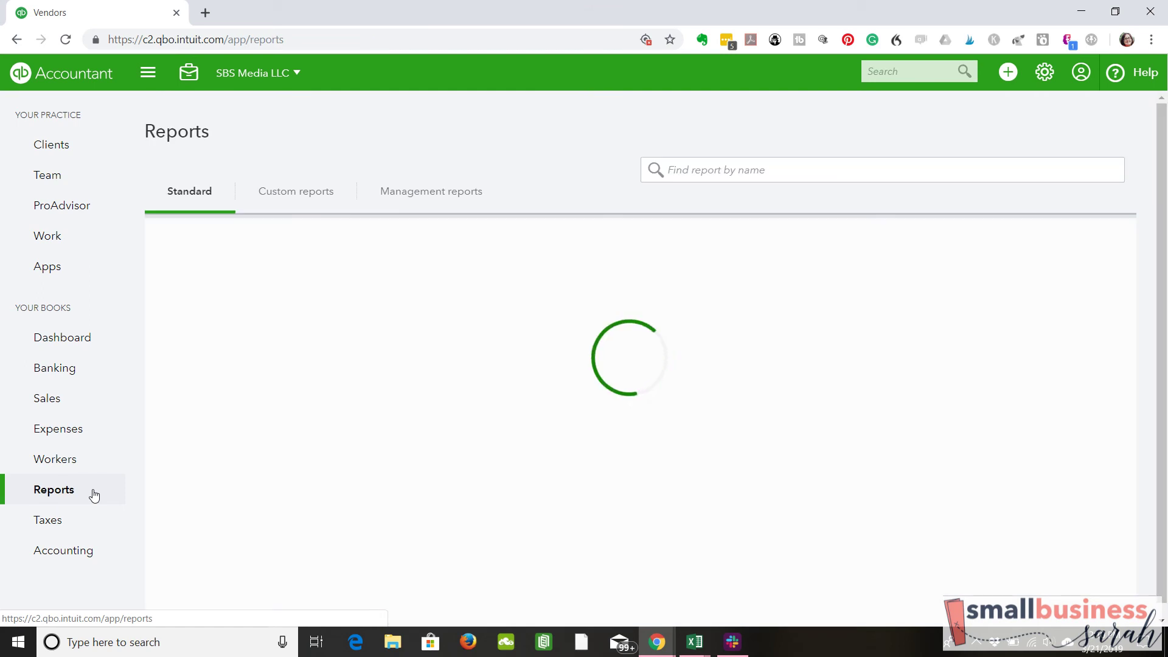